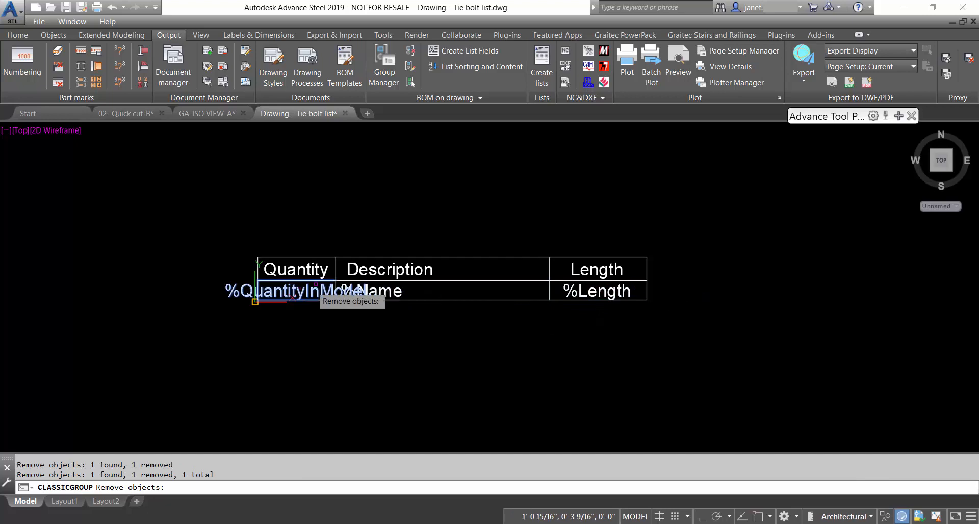
Remove the Length header cell from the REPORTHEADER group, after previewing its members, and close Object Grouping
key("Return")
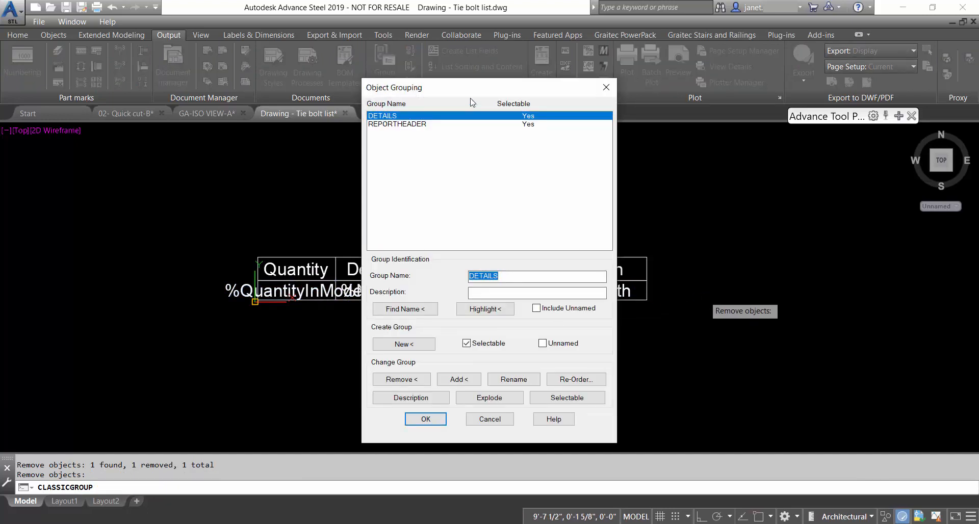
left_click_drag(469, 86, 772, 82)
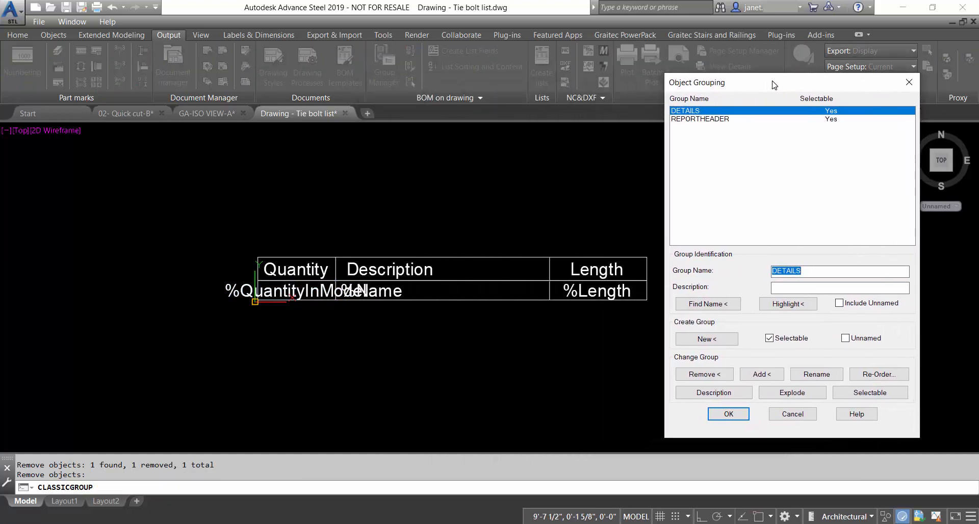
left_click(709, 120)
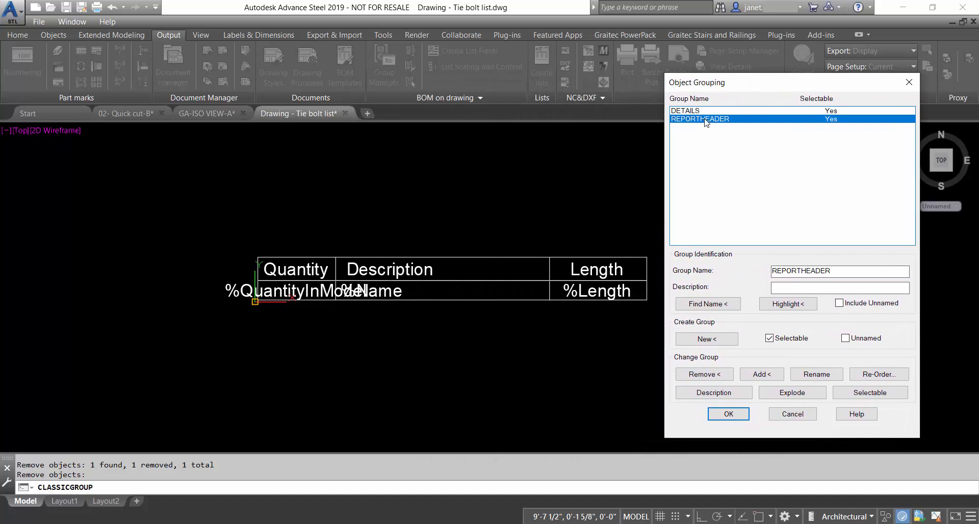
left_click(788, 305)
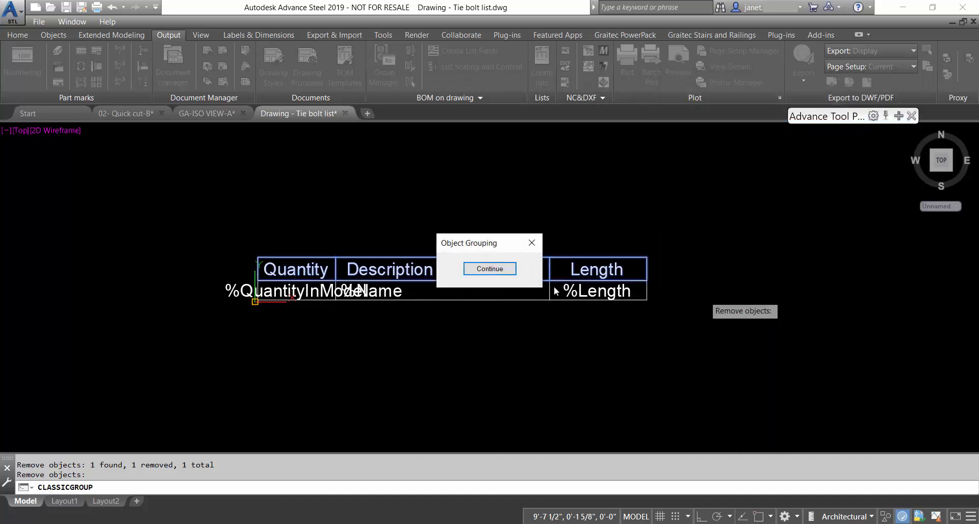
left_click(489, 269)
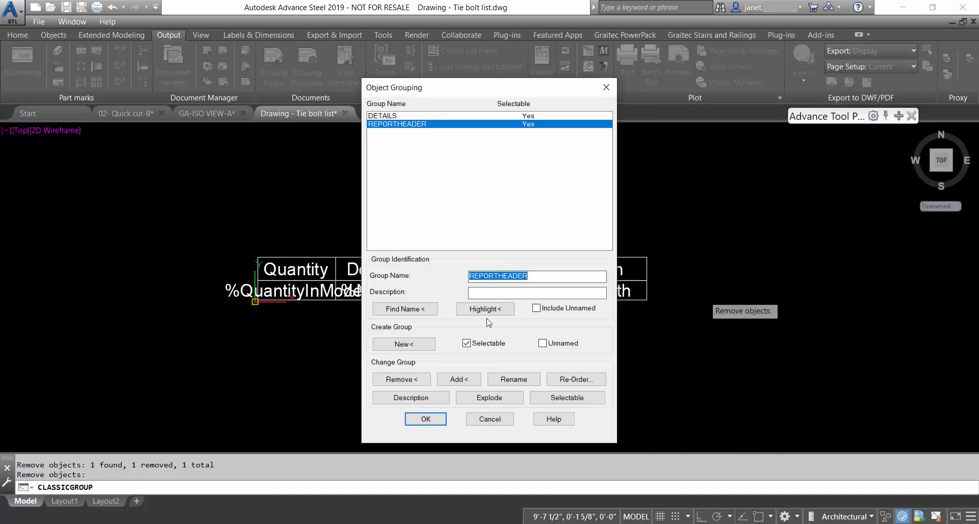
left_click(405, 382)
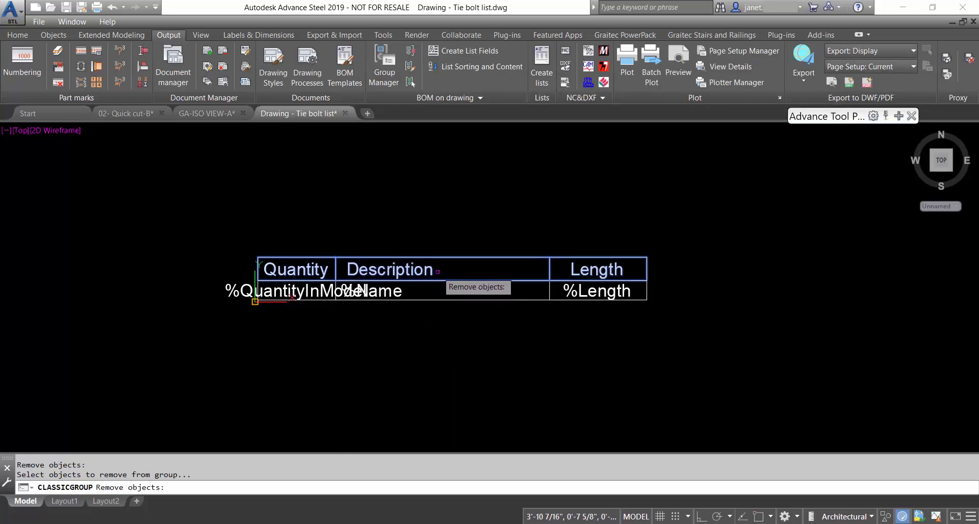
left_click(578, 279)
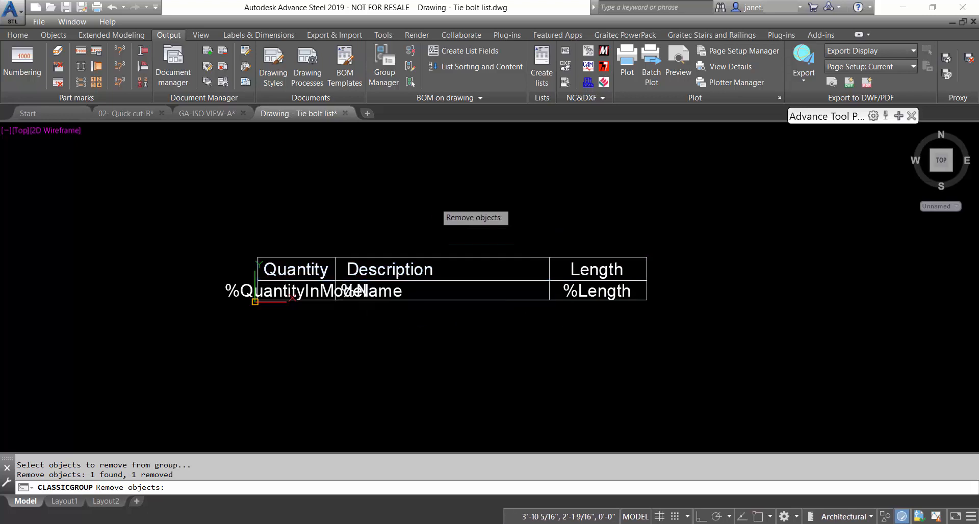
key("Return")
left_click(436, 421)
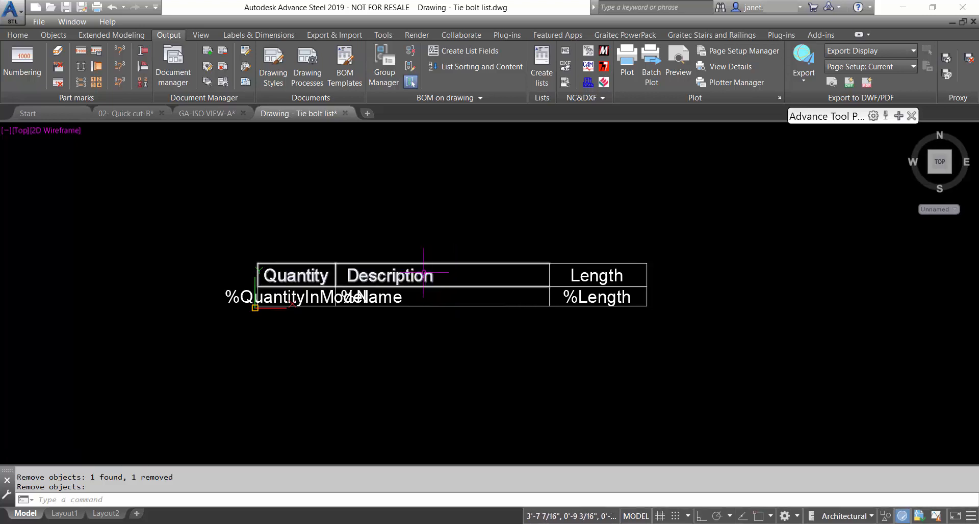
Cancel the leftover remove prompt and check the Length and %Length cells
key("Escape")
left_click(609, 275)
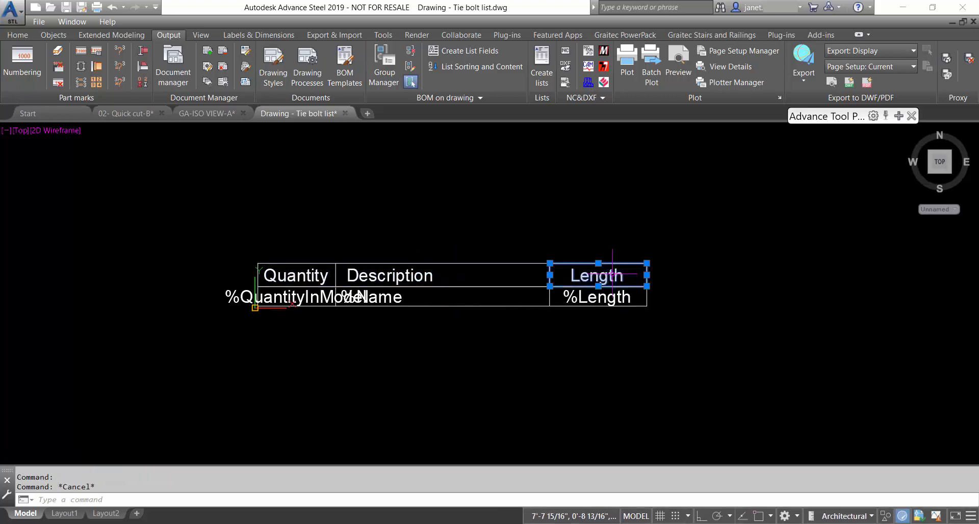
key("Escape")
left_click(611, 297)
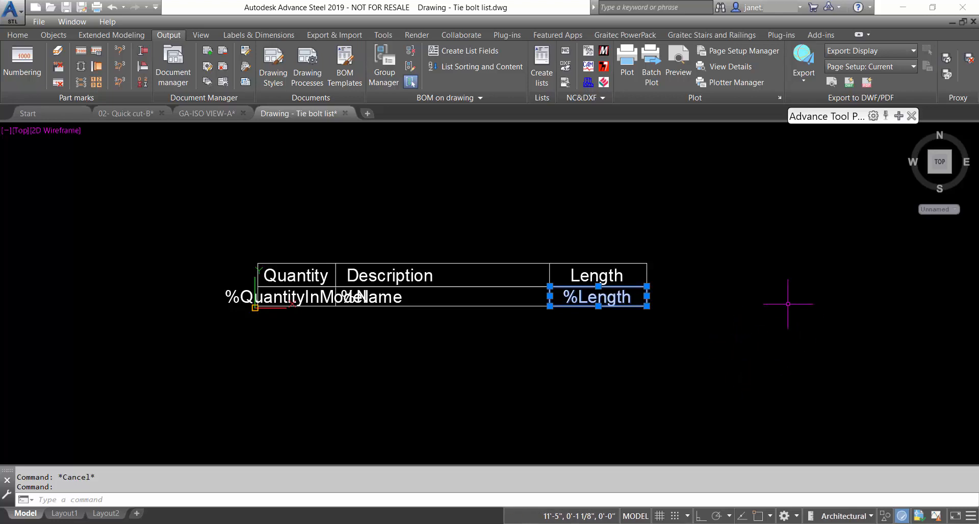
key("Escape")
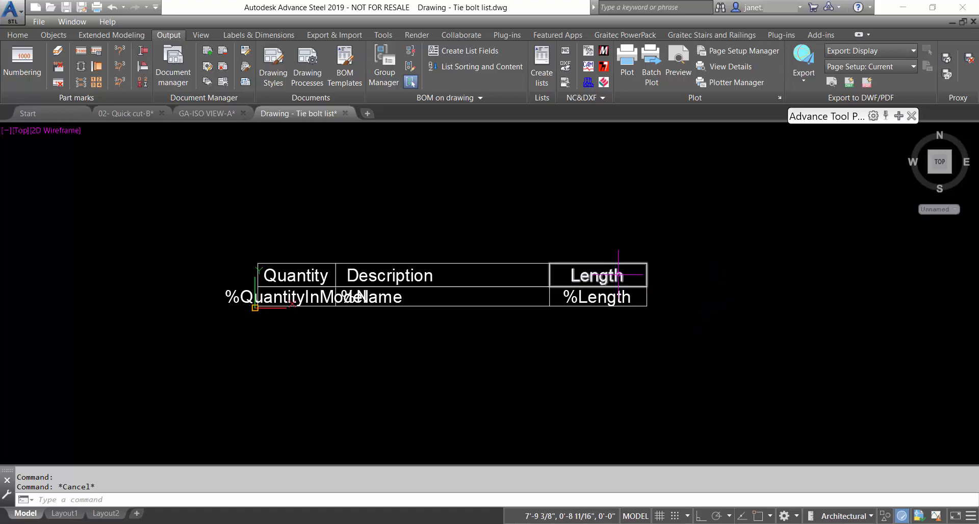
Copy the Length column with CO, snapping the first copy to the original column's right edge
type("co")
key("Return")
left_click(688, 347)
left_click(622, 240)
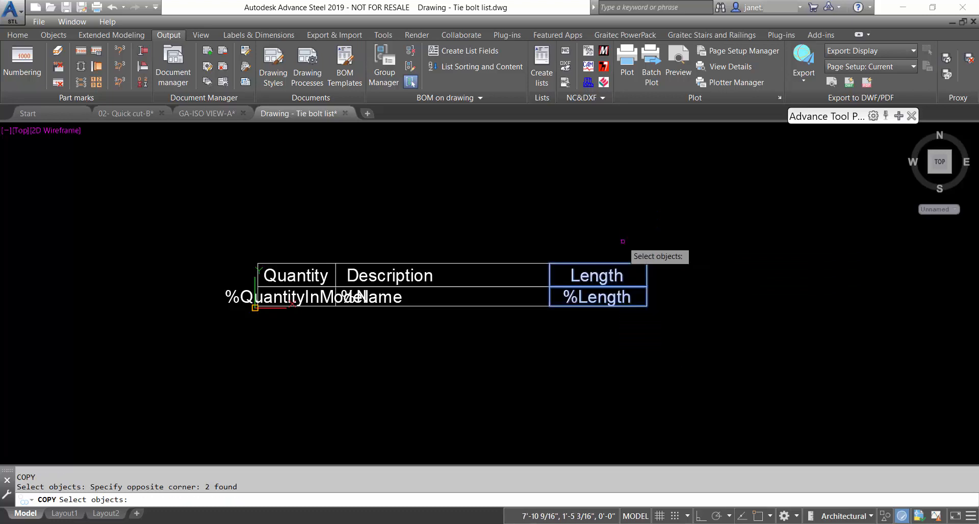
key("Return")
right_click(550, 264, "shift")
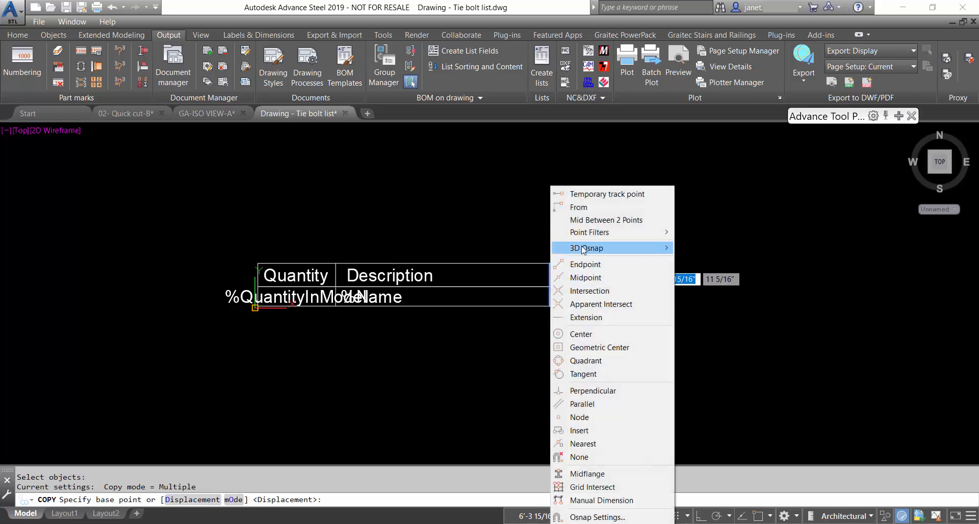
left_click(582, 267)
left_click(550, 263)
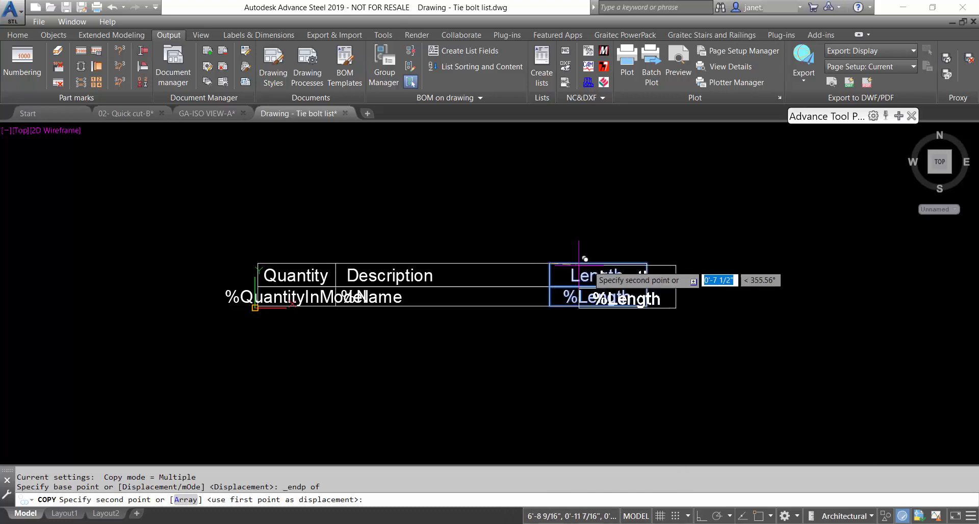
right_click(649, 265, "shift")
left_click(678, 264)
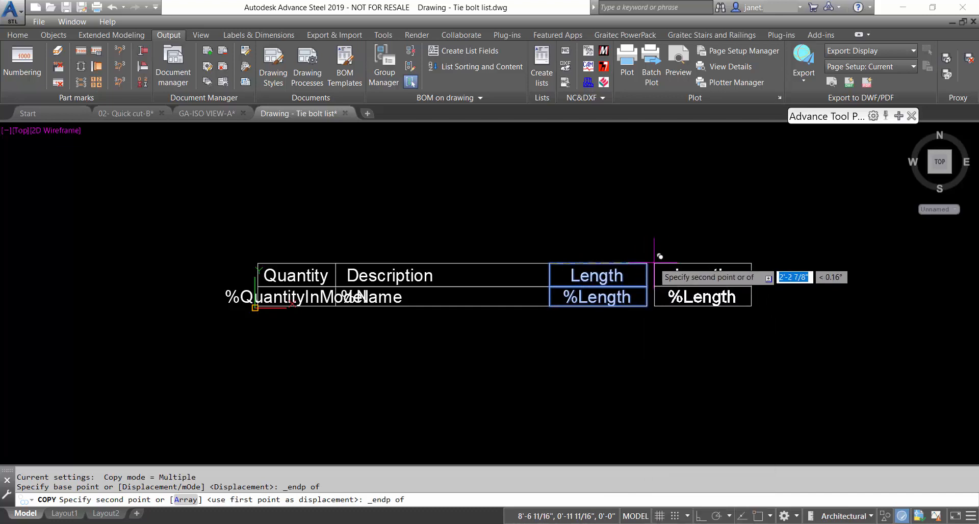
left_click(652, 260)
Place a second Length column copy at the first copy's right edge and finish copying
right_click(695, 265, "shift")
left_click(705, 265)
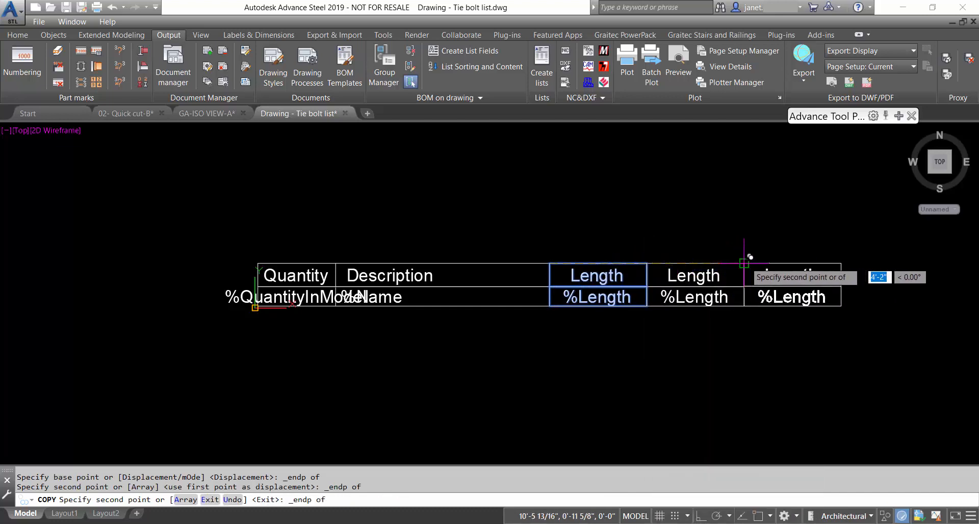
left_click(746, 260)
right_click(754, 245)
left_click(762, 251)
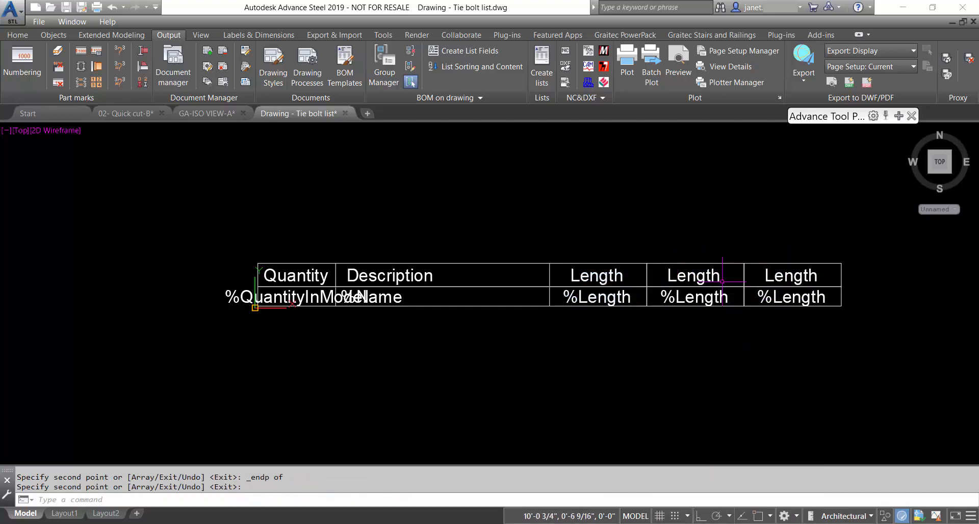
Window-select the two copied Length columns
left_click(873, 333)
left_click(697, 242)
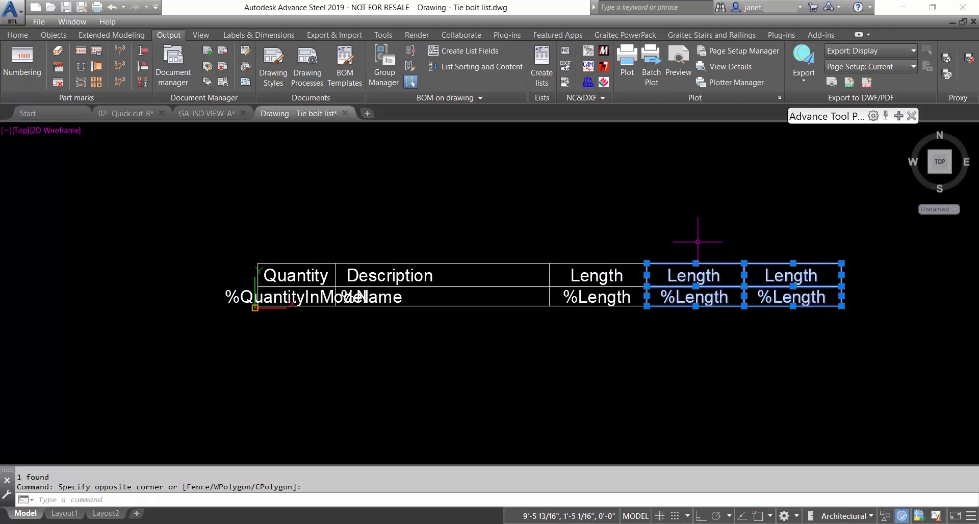
right_click(698, 242)
left_click(657, 234)
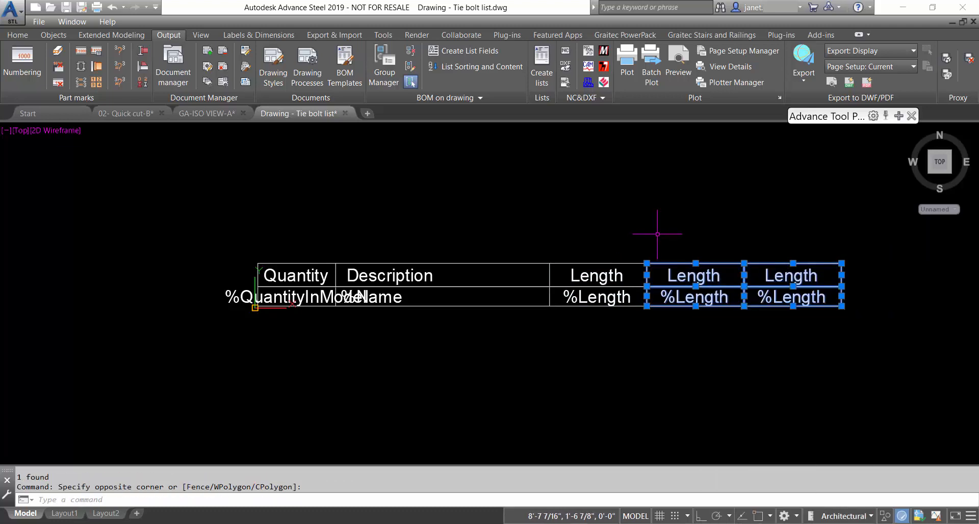
Move the two copied Length columns horizontally further right with snapping and ortho on
type("m")
key("Return")
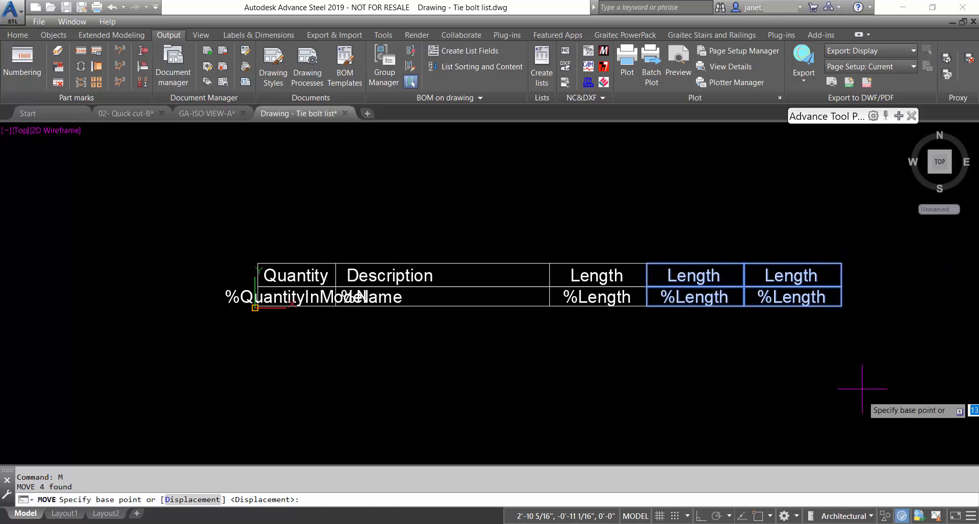
right_click(748, 388, "shift")
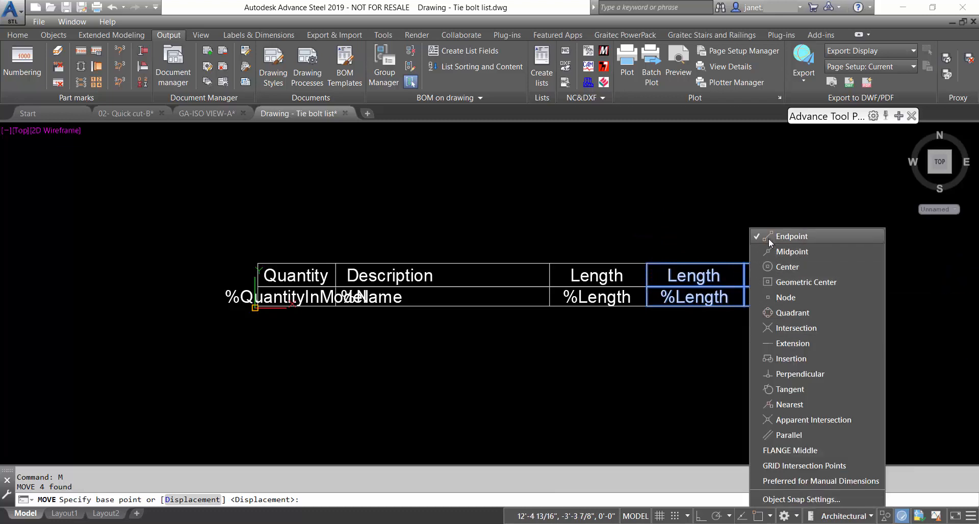
left_click(695, 238)
key("F3")
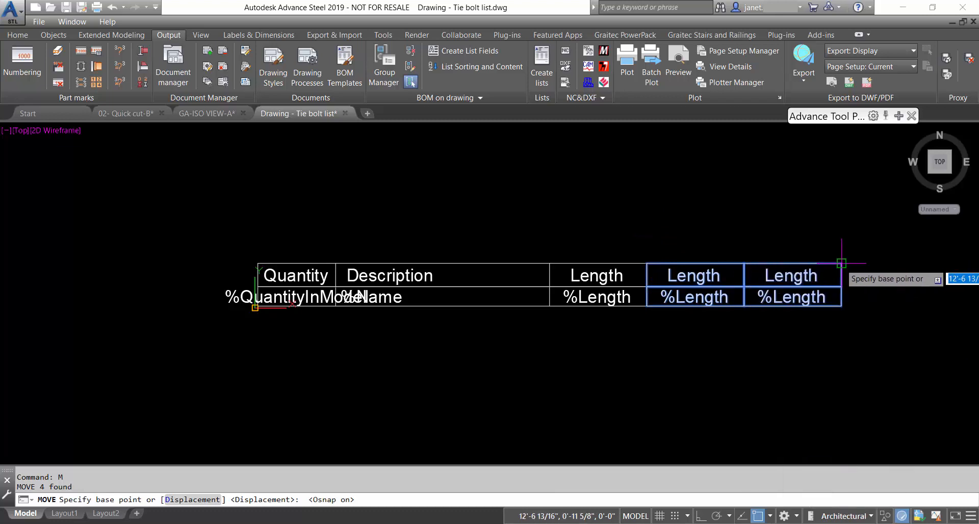
left_click(840, 262)
key("F8")
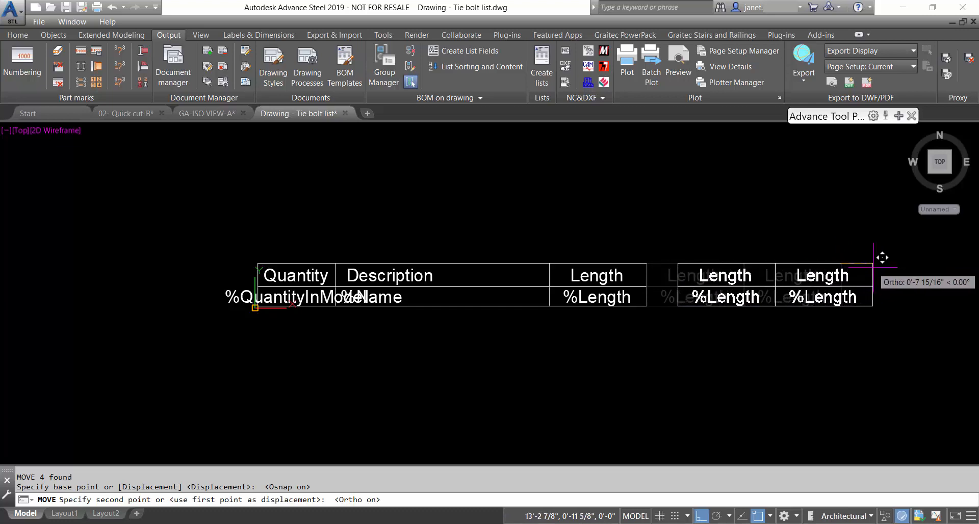
left_click(873, 264)
Widen the first Length header cell, cancel the %Length cell stretch, and open the fourth column's header
left_click(652, 263)
left_click(646, 264)
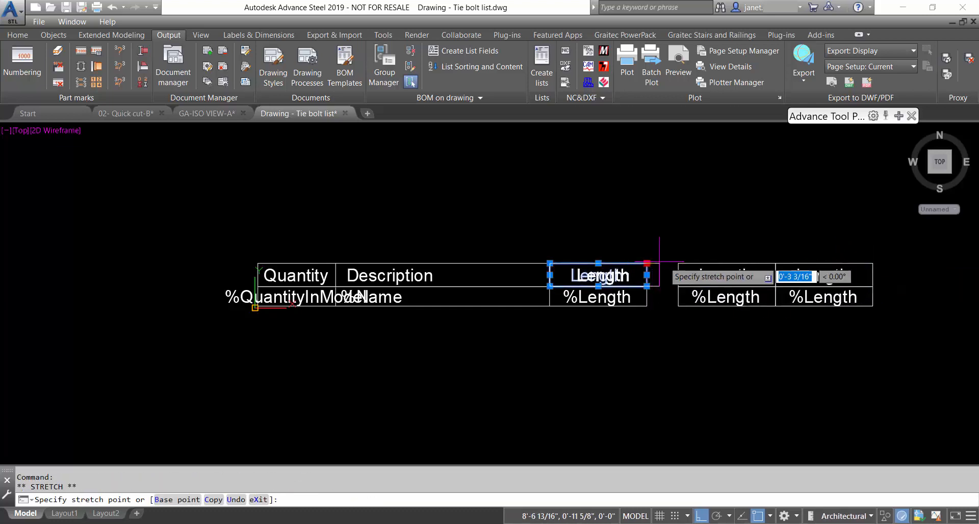
left_click(678, 264)
key("Escape")
left_click(636, 301)
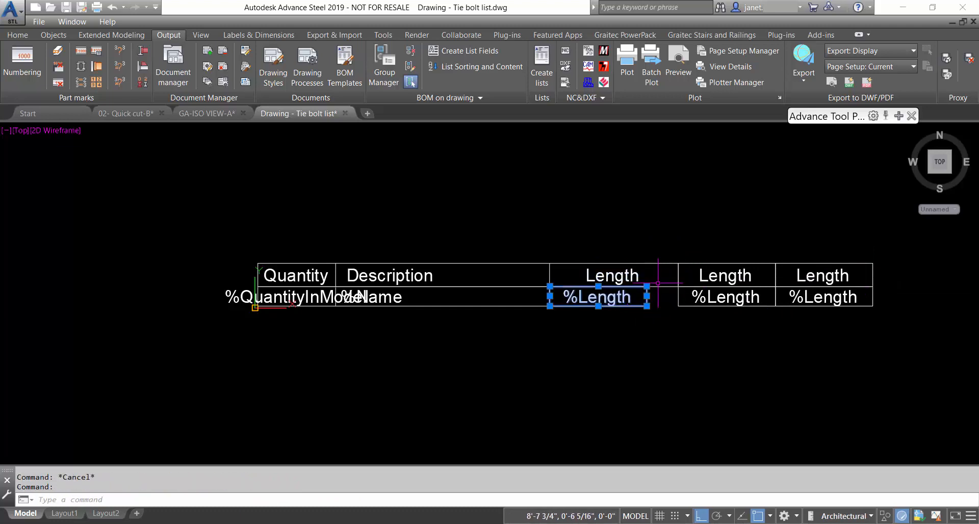
left_click(646, 297)
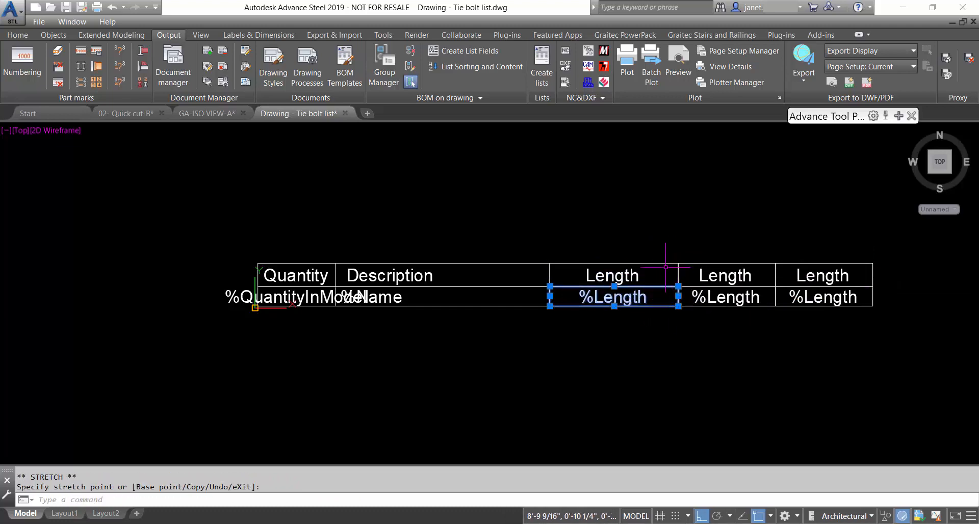
key("Escape")
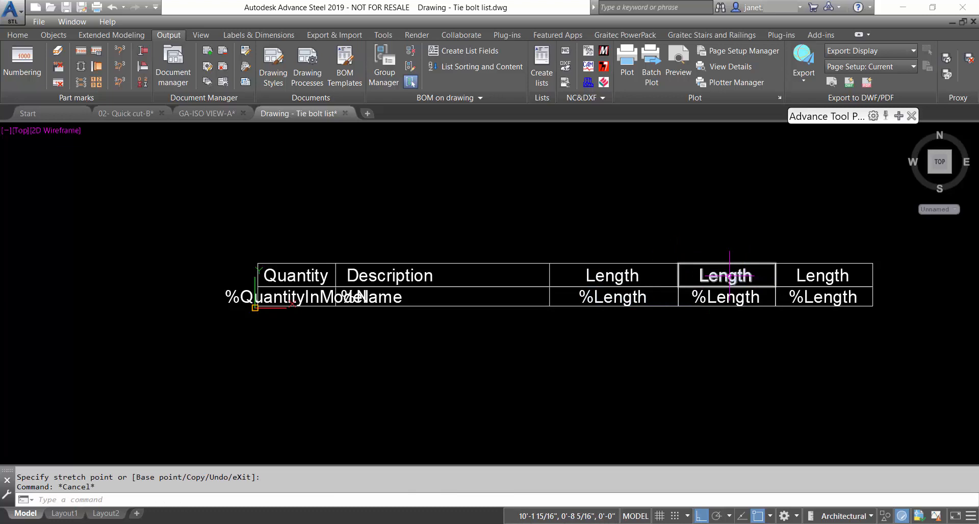
double_click(728, 278)
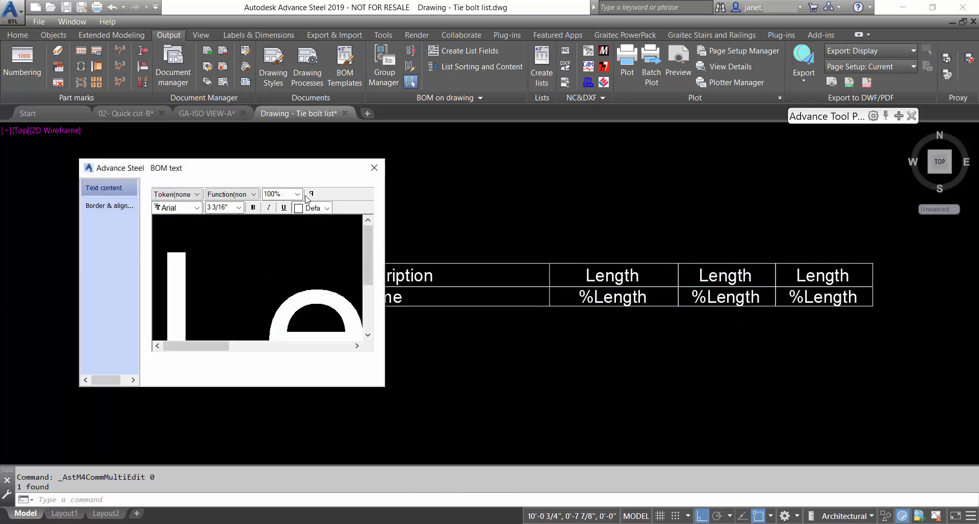
Replace the fourth column's Length header text with Assembly at 10% preview zoom
left_click(297, 195)
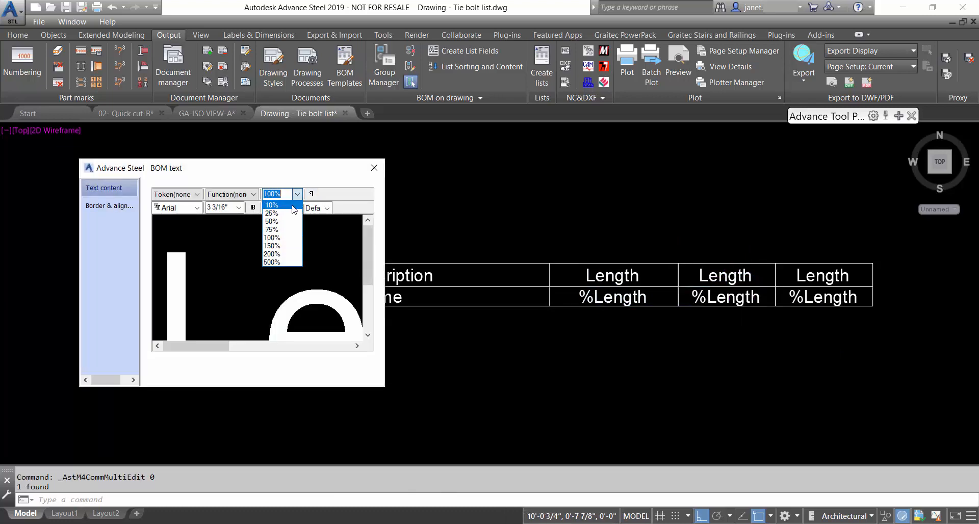
left_click(294, 207)
left_click_drag(218, 230, 159, 241)
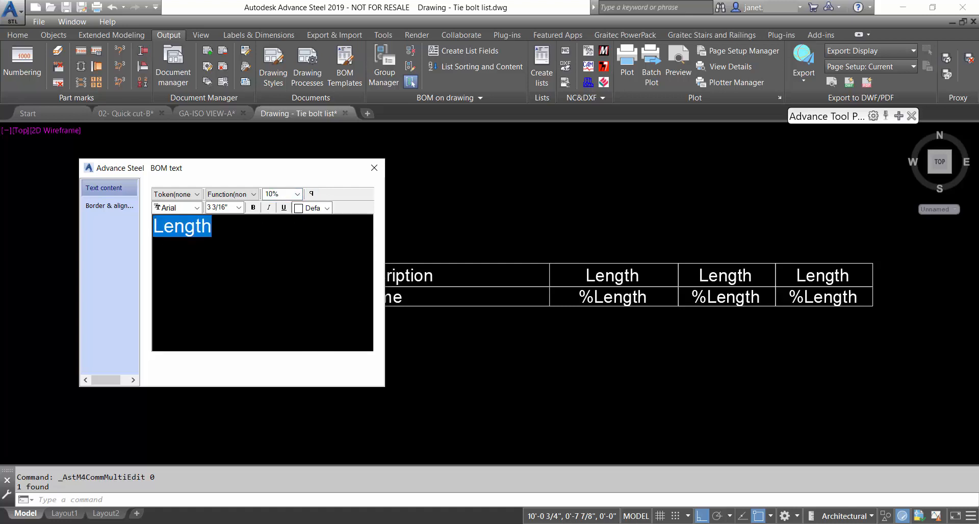
type("As")
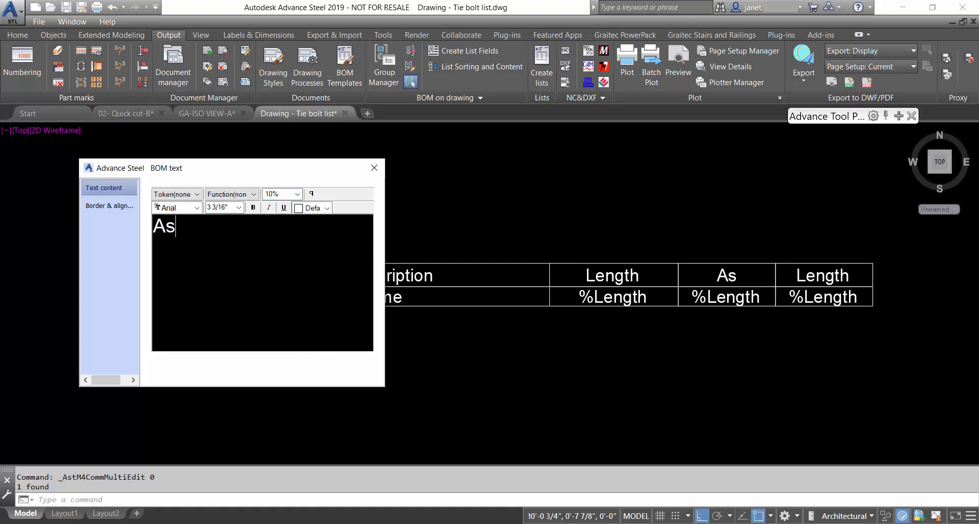
type("sembly")
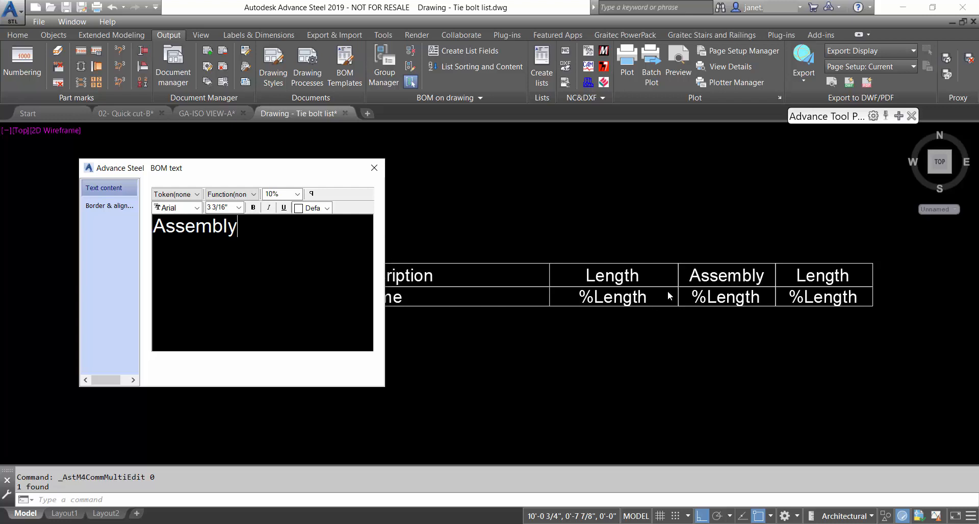
left_click(374, 168)
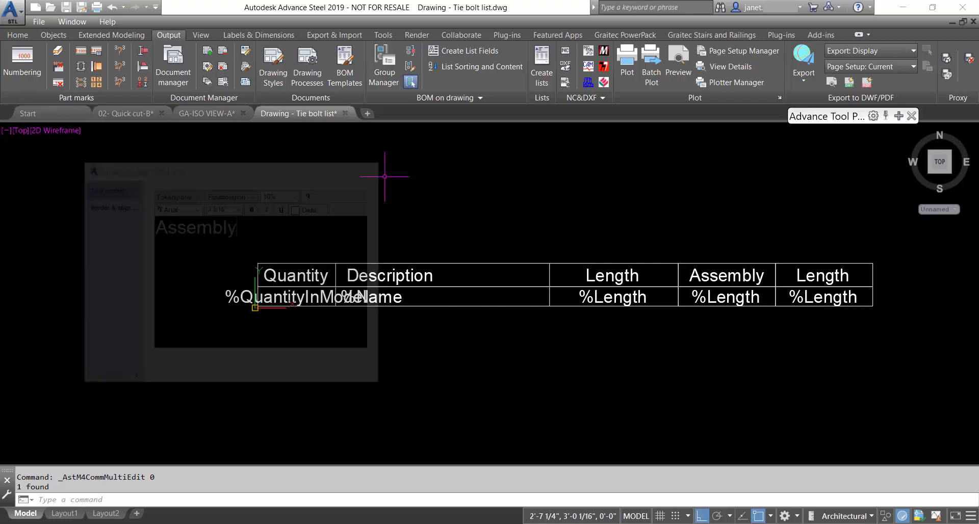
Open the %Length field under Assembly and insert the Set token
left_click(721, 297)
double_click(720, 297)
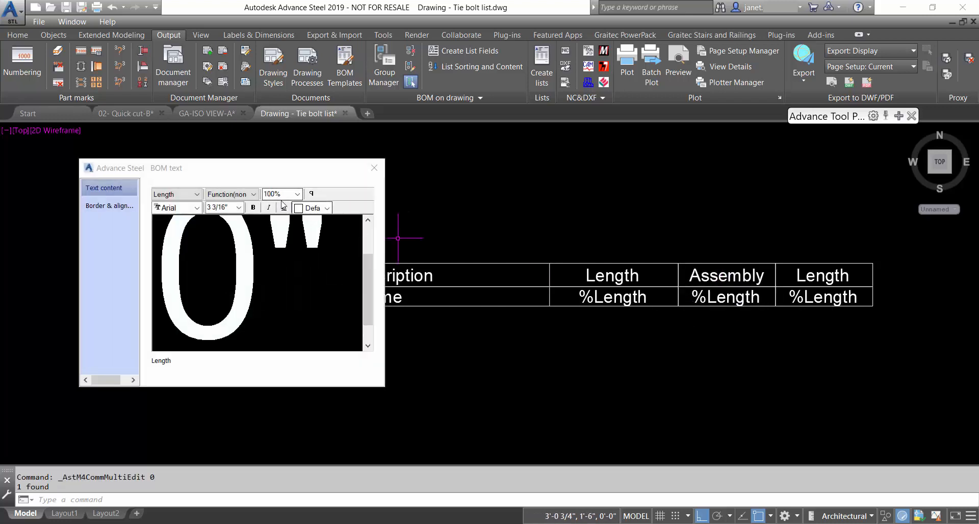
left_click(297, 193)
left_click(276, 204)
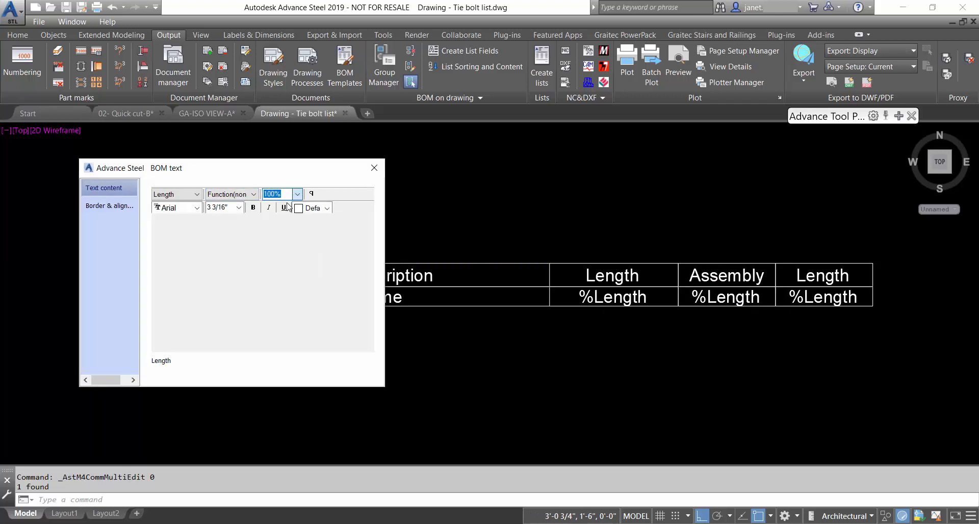
left_click(197, 194)
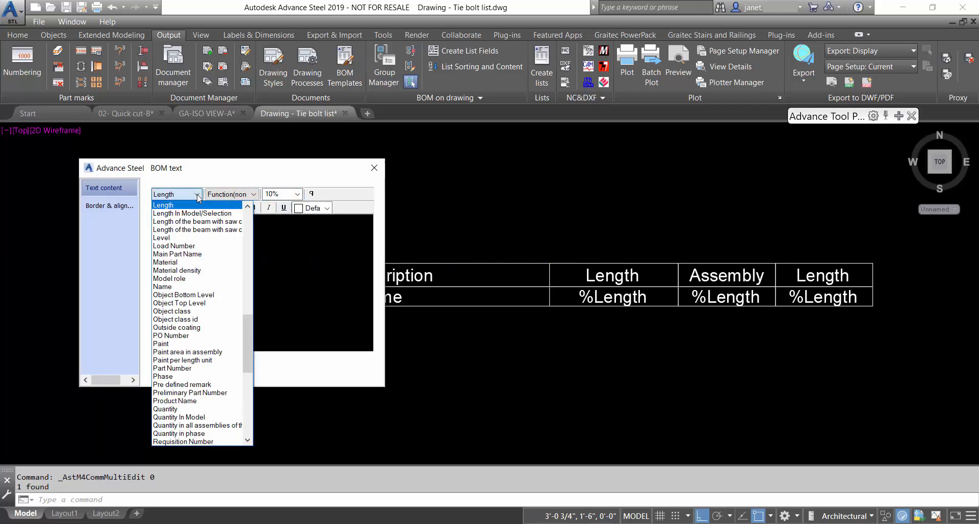
left_click_drag(246, 337, 252, 363)
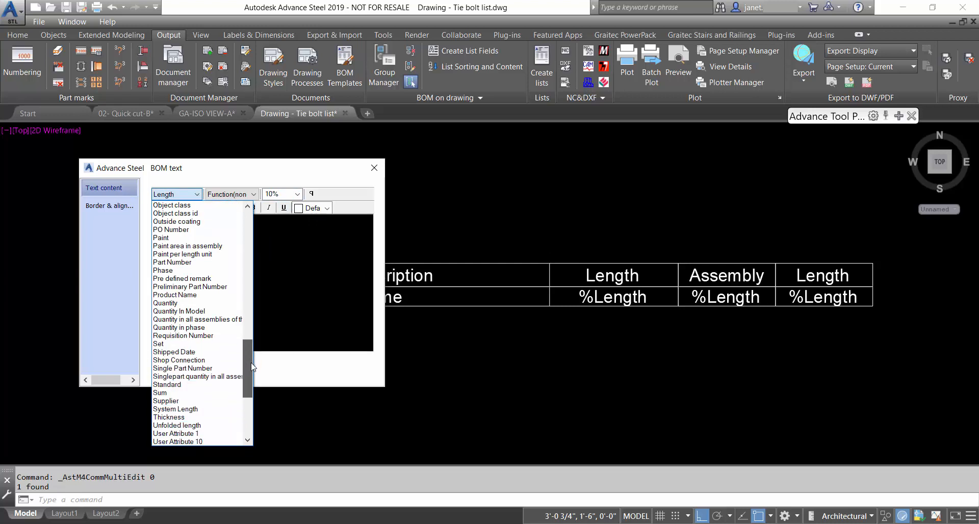
left_click(188, 345)
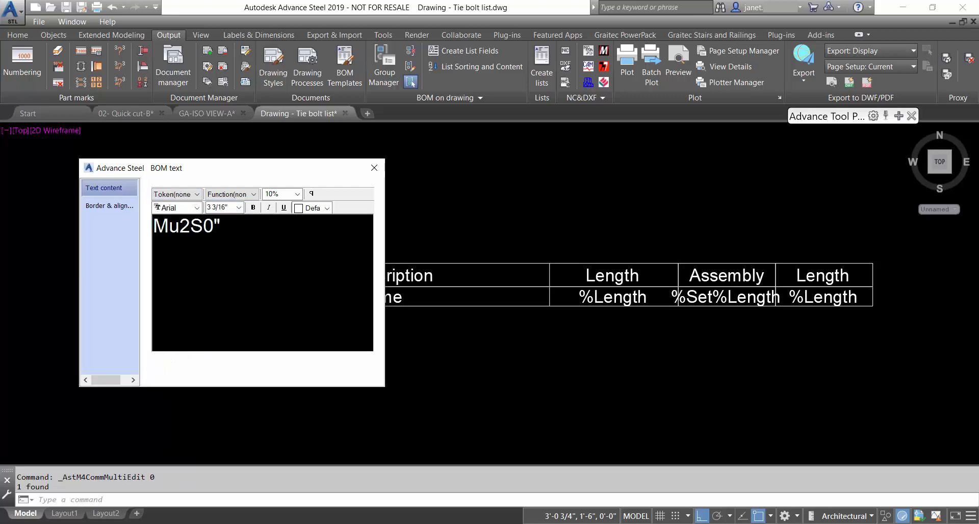
Replace the field's entire text with just the %Set token and close the editor
double_click(253, 234)
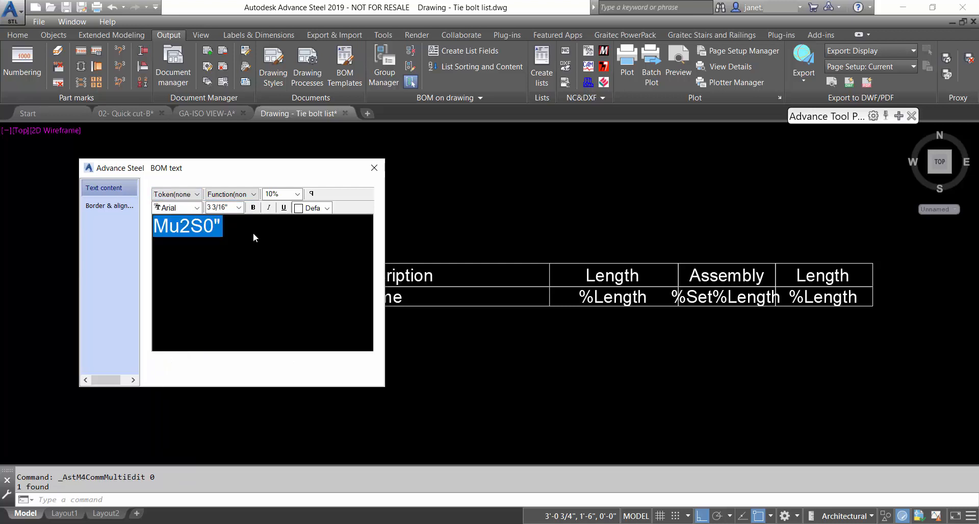
left_click(203, 194)
scroll(225, 334, "down", 10)
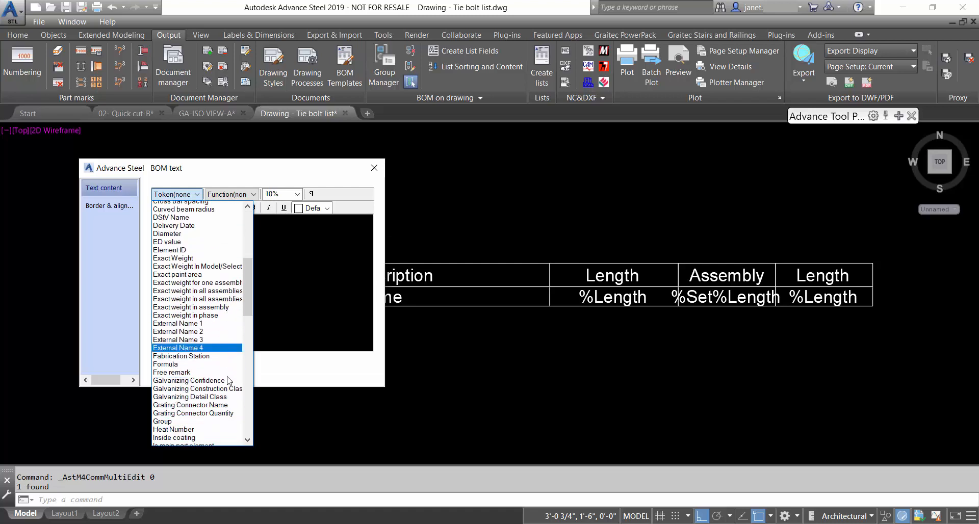
scroll(228, 381, "down", 13)
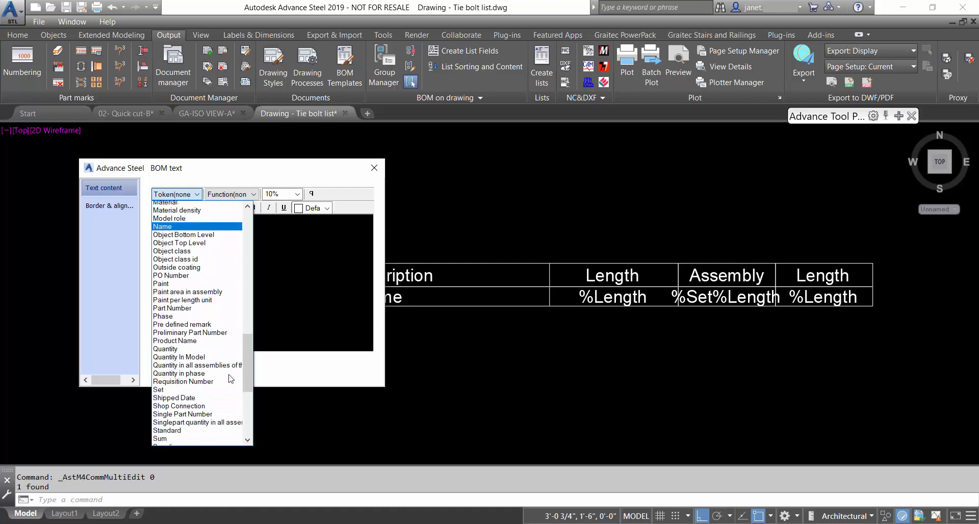
left_click(205, 374)
left_click(375, 167)
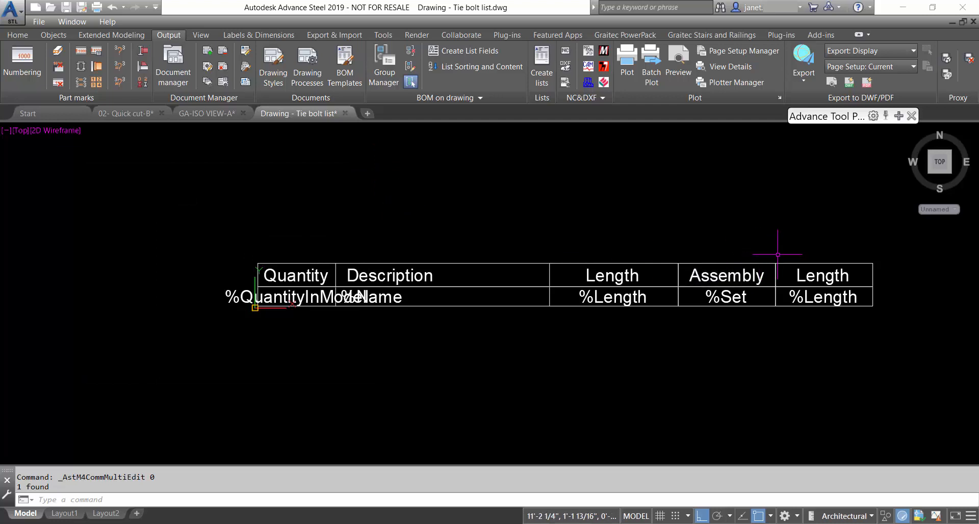
middle_click_drag(851, 274, 617, 240)
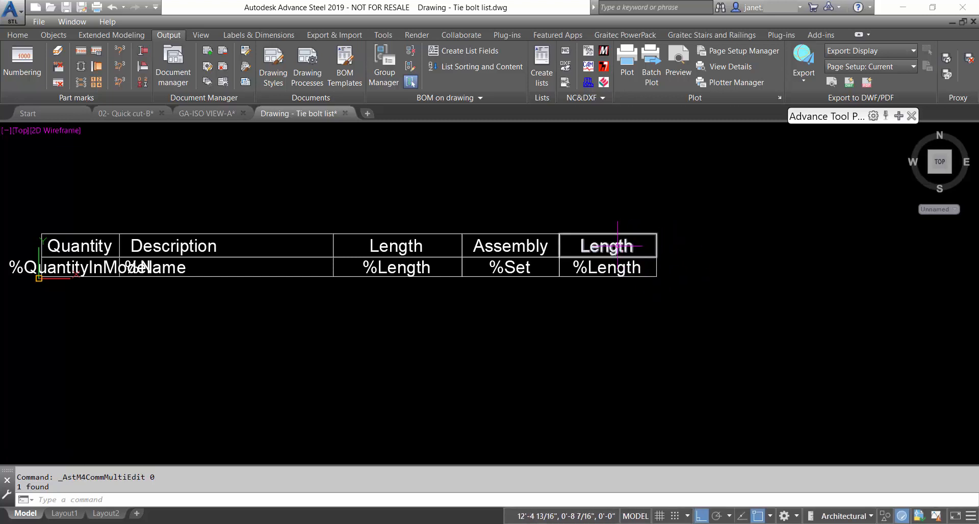
Rename the last column's Length header to Material
double_click(629, 246)
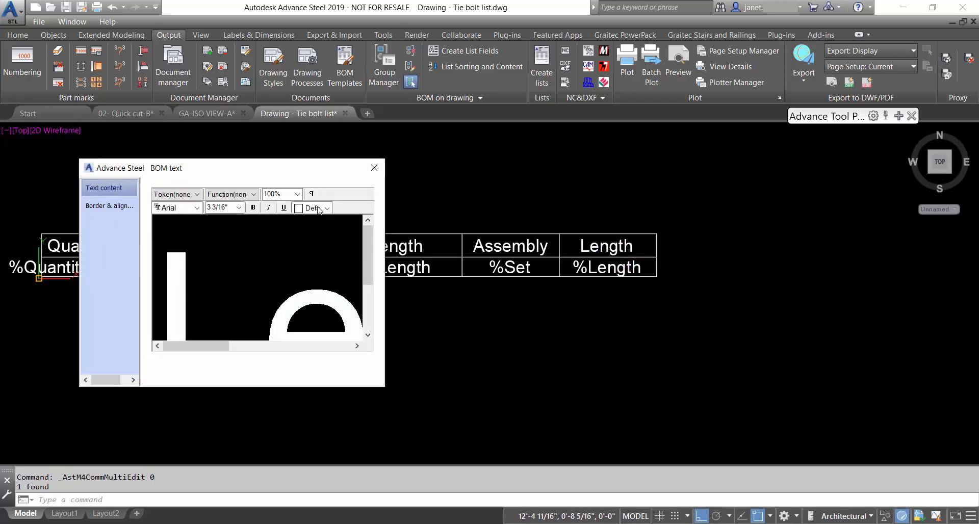
left_click(299, 195)
left_click(280, 263)
left_click_drag(216, 228, 151, 219)
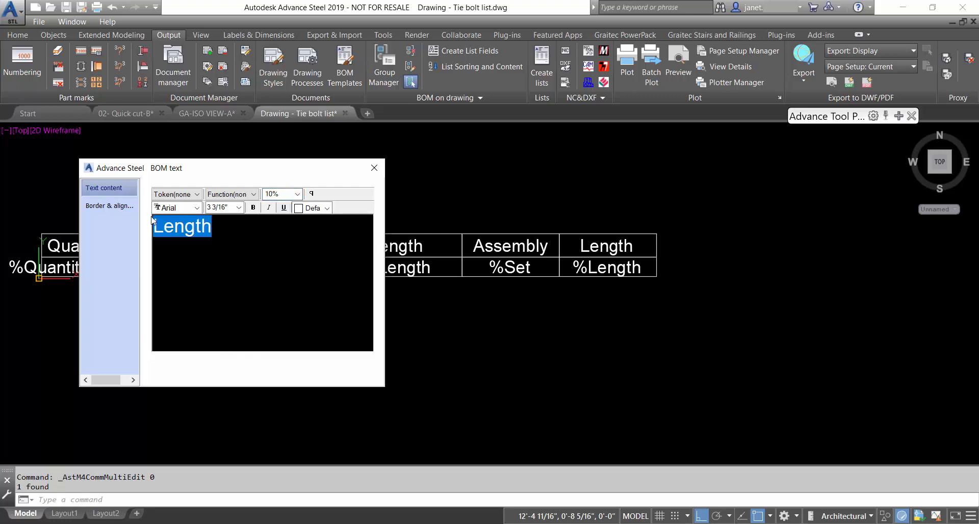
type("Material")
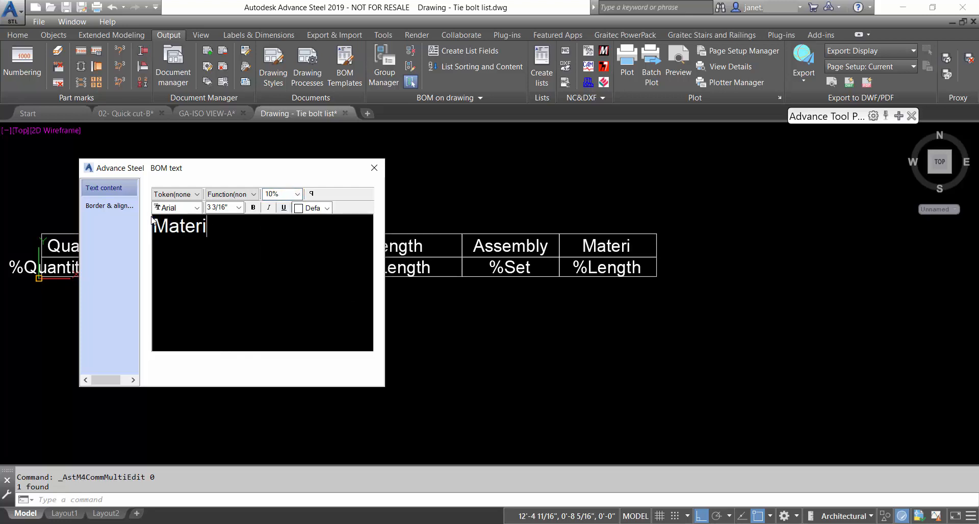
left_click(375, 169)
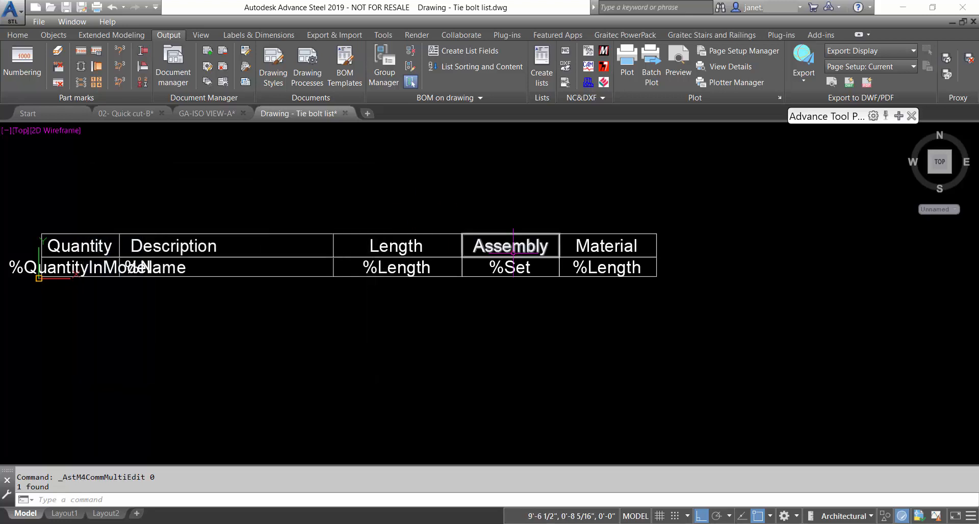
Change the field under Material from %Length to the %Material token
double_click(605, 268)
left_click(297, 194)
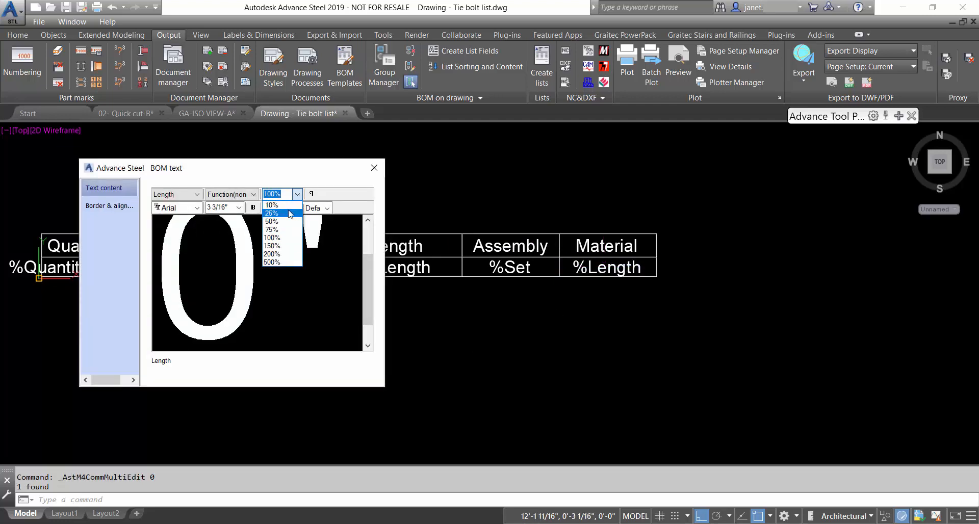
left_click(284, 206)
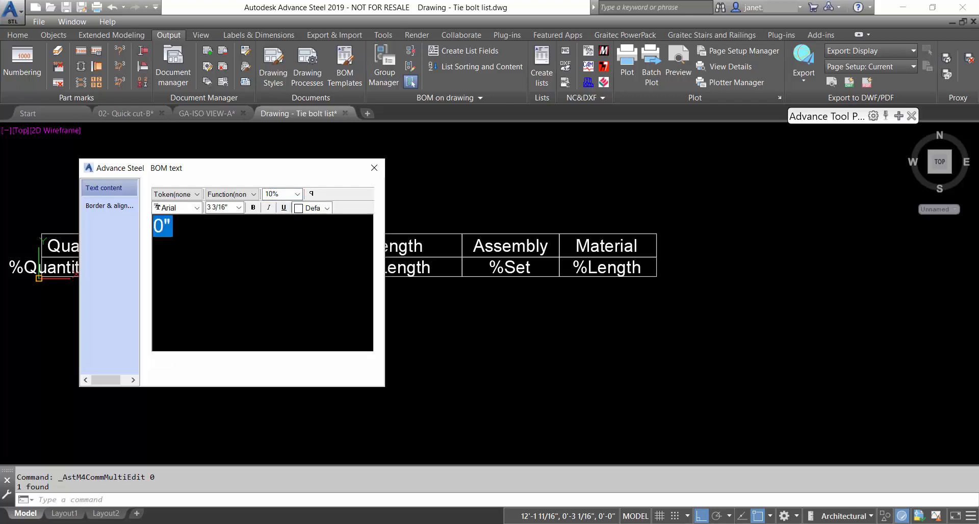
left_click(197, 195)
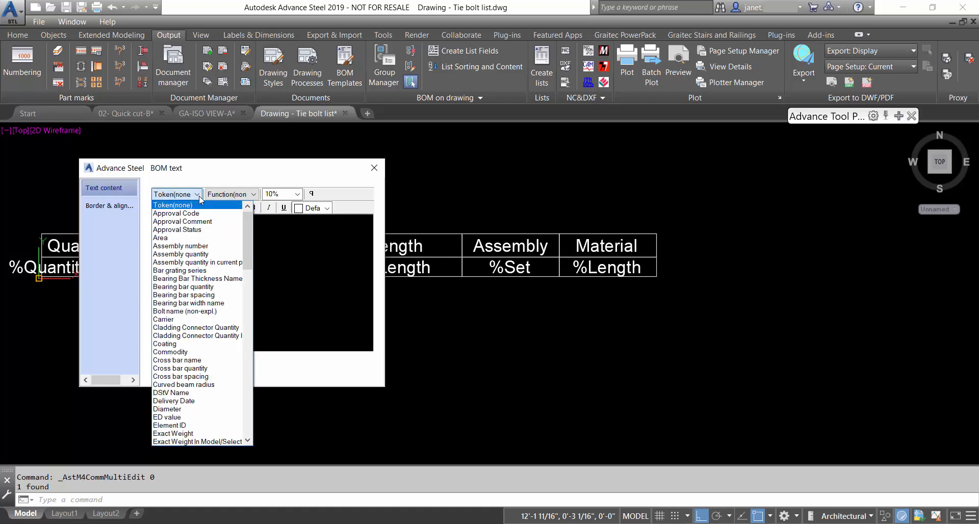
scroll(203, 285, "down", 12)
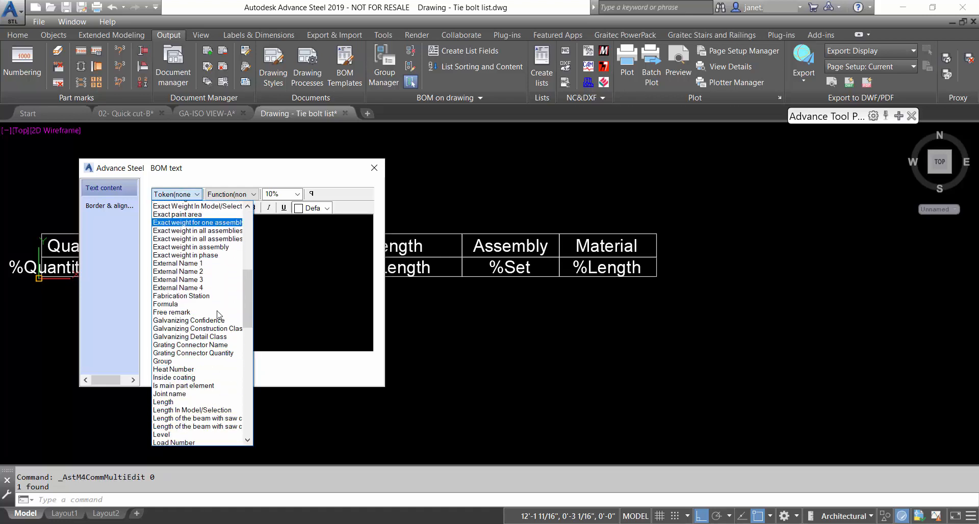
left_click(198, 352)
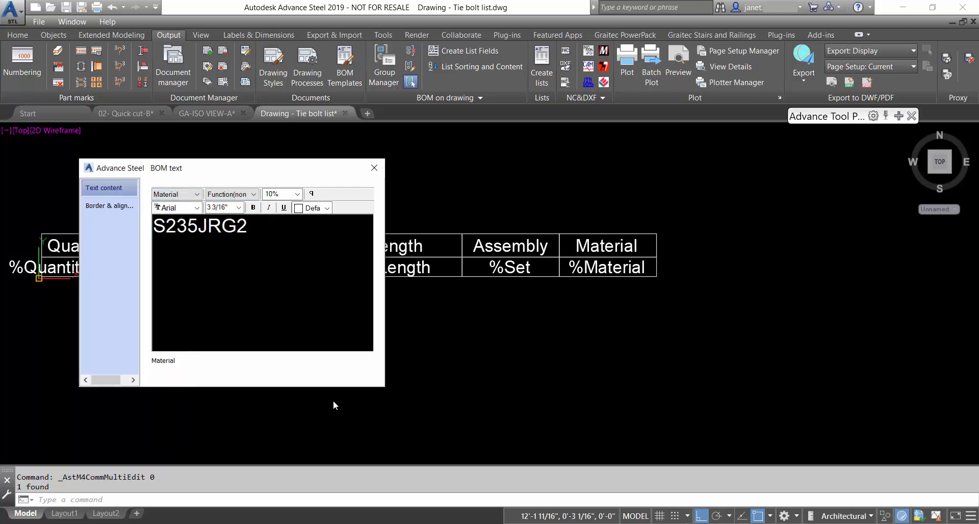
left_click(374, 169)
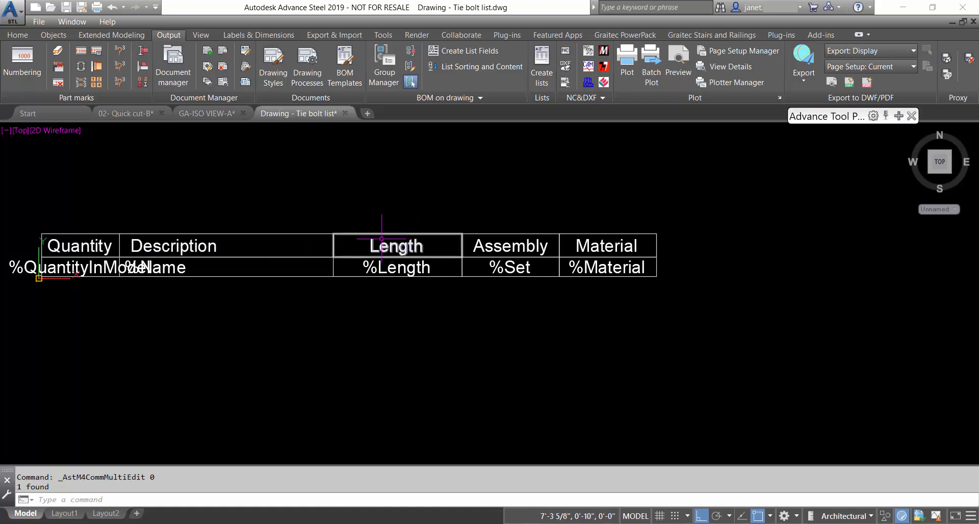
Start copying the Length header cell with CO, then cancel the first attempt
type("co")
key("Return")
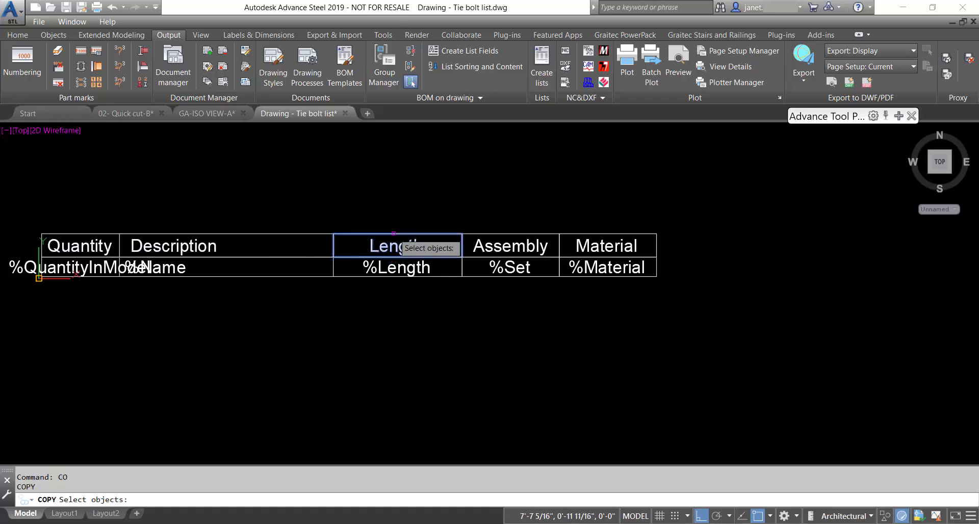
left_click(405, 244)
key("Return")
left_click(334, 256)
scroll(44, 222, "up", 3)
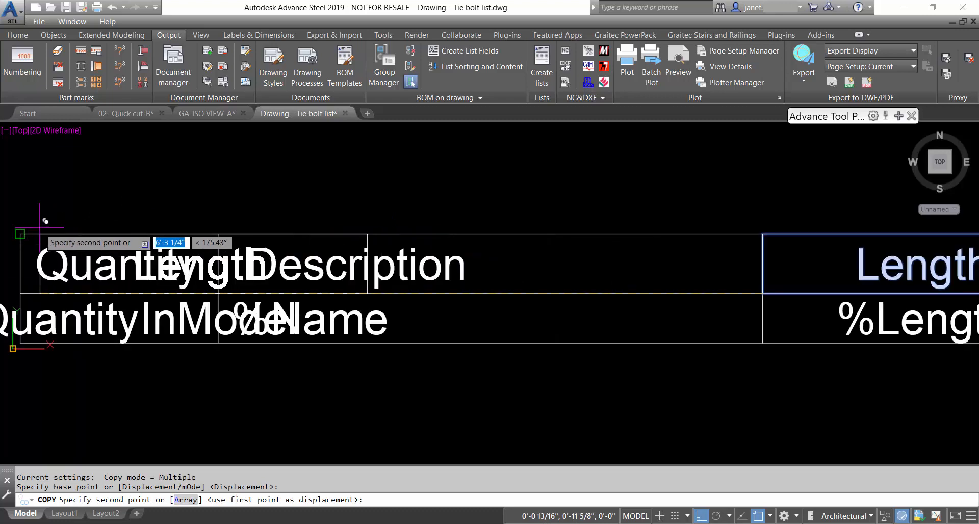
key("Escape")
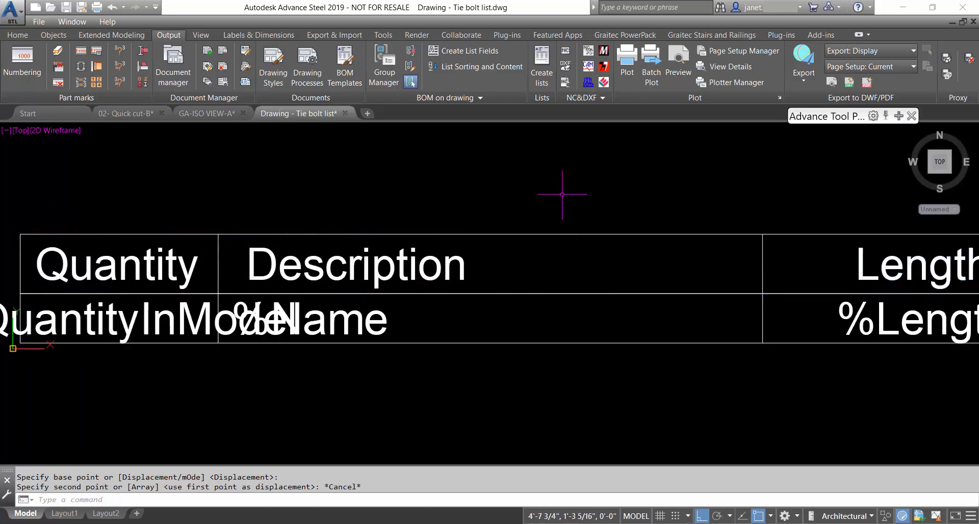
Copy the Length header cell and place it directly above the table's corner
right_click(561, 190)
left_click(601, 196)
left_click(765, 240)
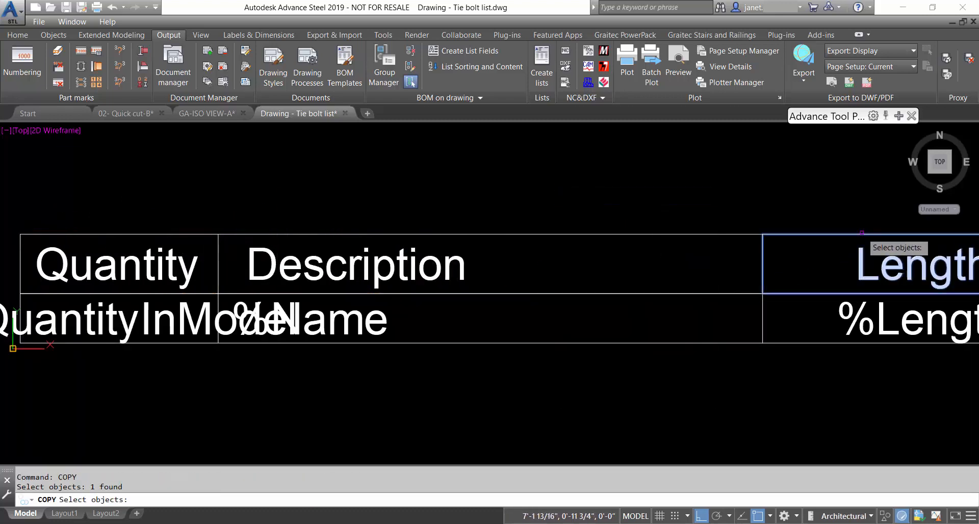
key("Return")
left_click(762, 342)
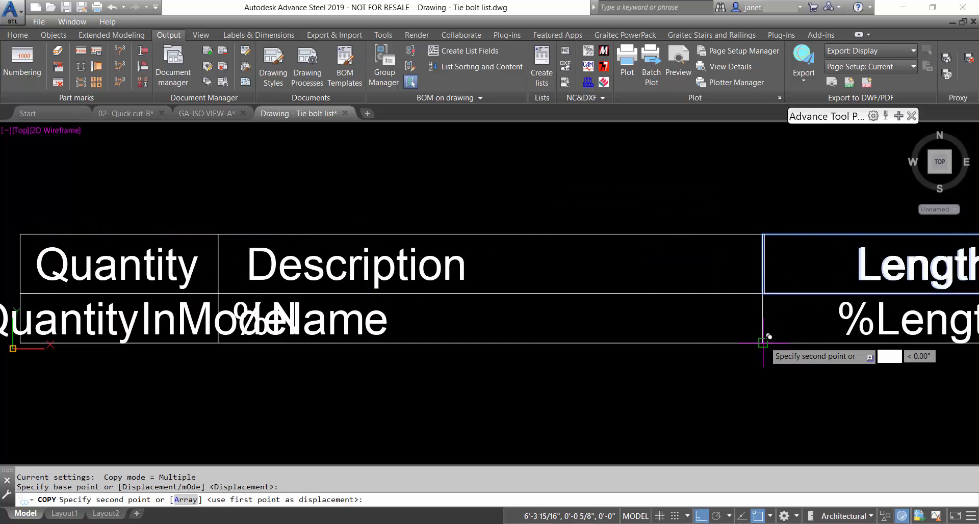
left_click(762, 234)
right_click(779, 225)
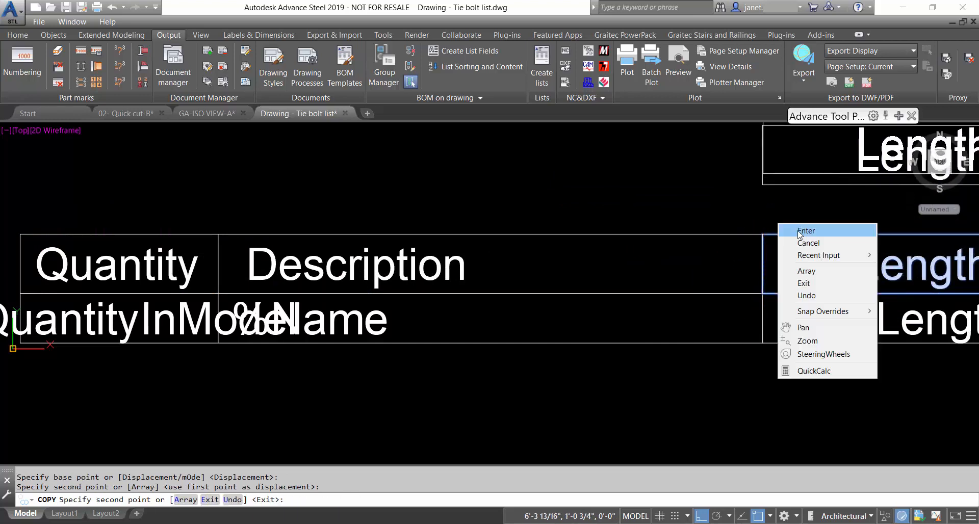
left_click(788, 228)
scroll(788, 196, "down", 5)
middle_click_drag(788, 196, 452, 221)
Grip-stretch the copied cell across the table's full width as a title row
left_click(452, 219)
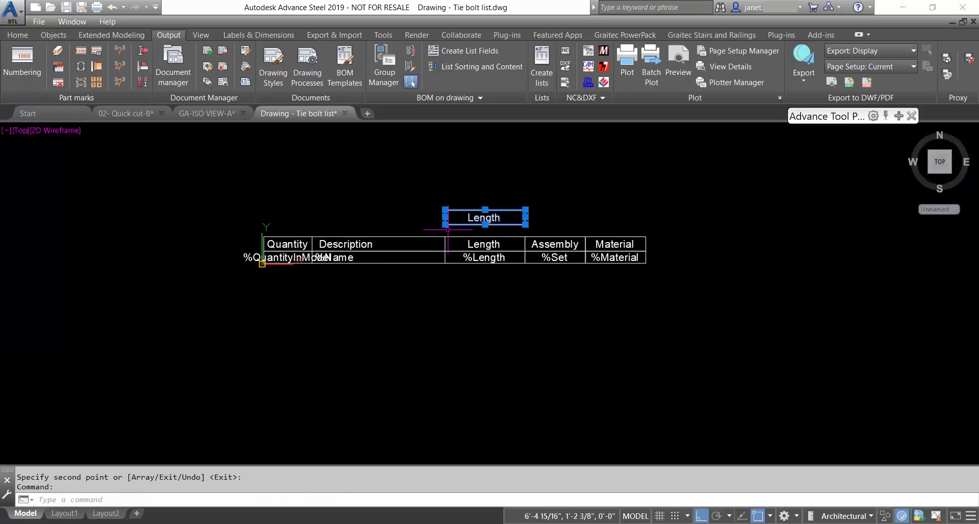
left_click(445, 218)
scroll(263, 230, "up", 5)
scroll(221, 262, "down", 4)
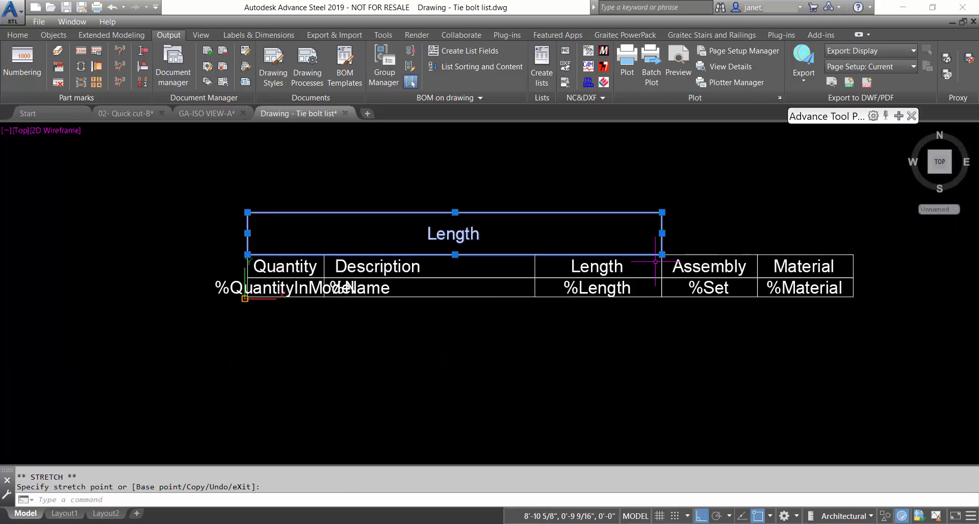
left_click(856, 252)
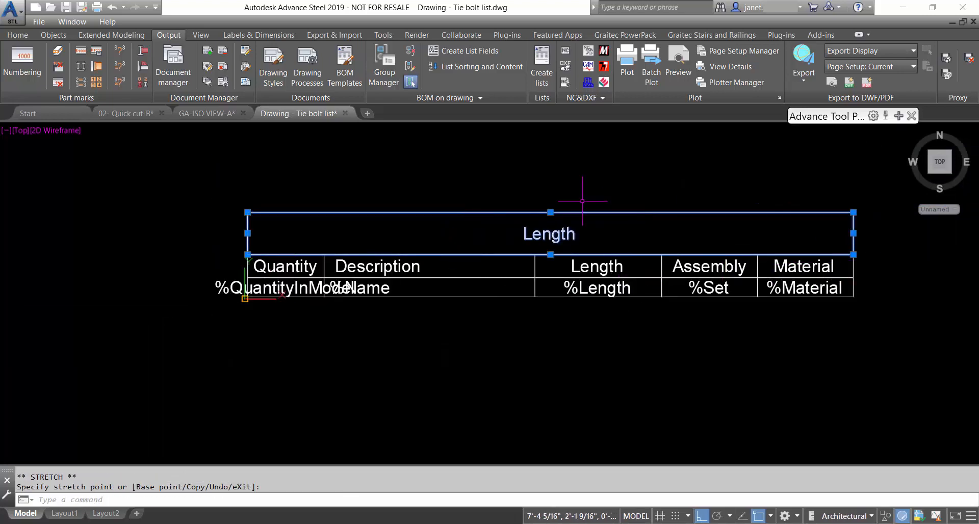
key("Escape")
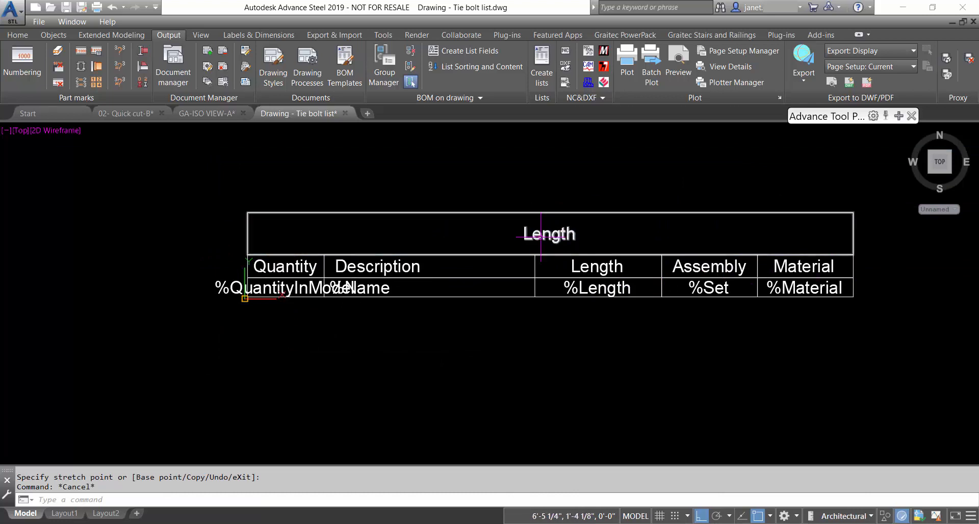
Enter ANCHOR BOLT LIST in the title cell and make the text green
double_click(541, 236)
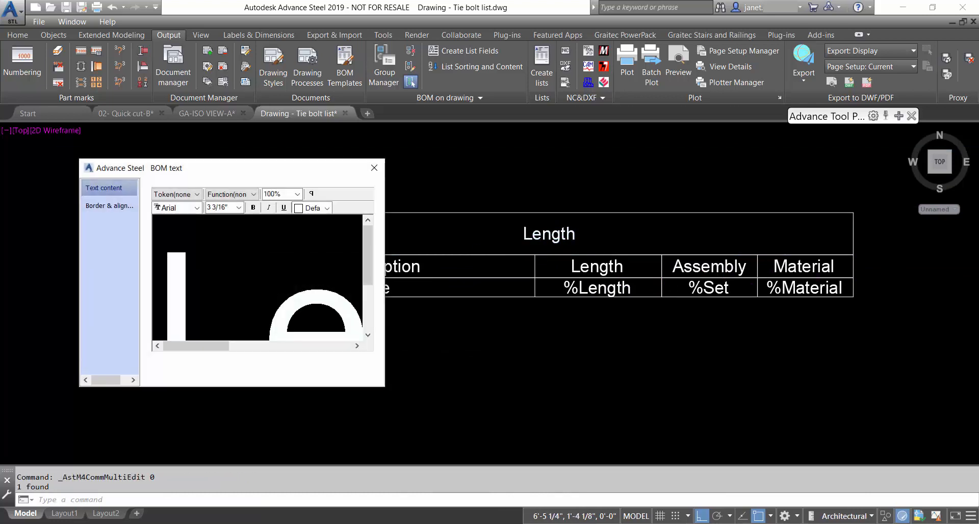
left_click(297, 195)
left_click(275, 205)
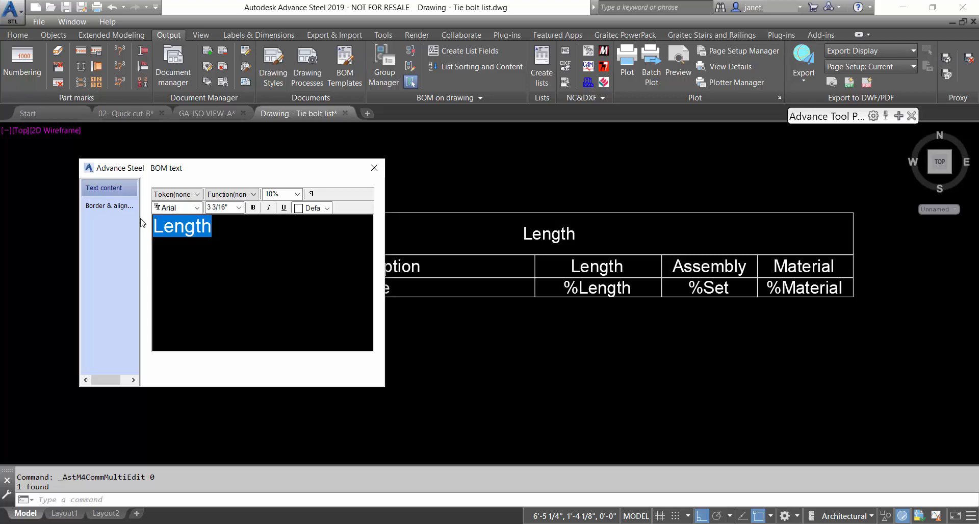
type("A")
type("NCHO")
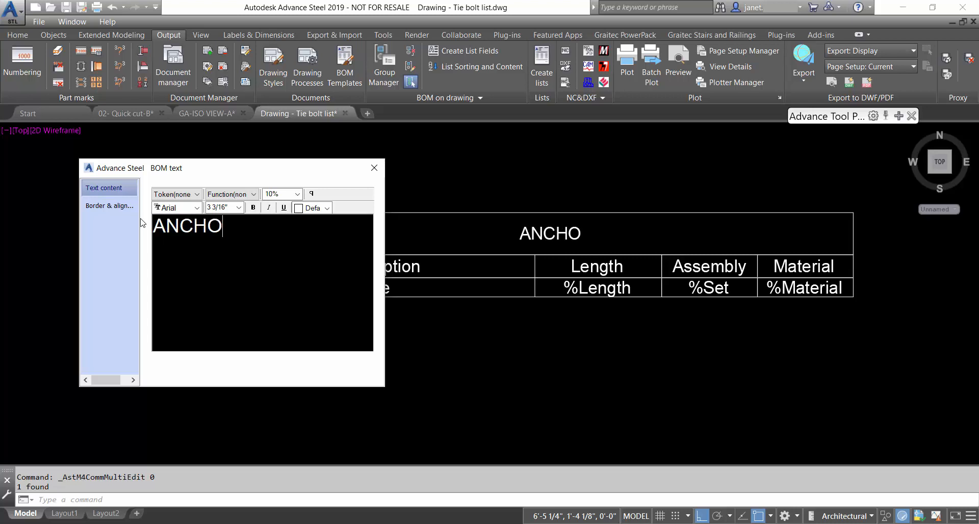
type("R BOLT LIST")
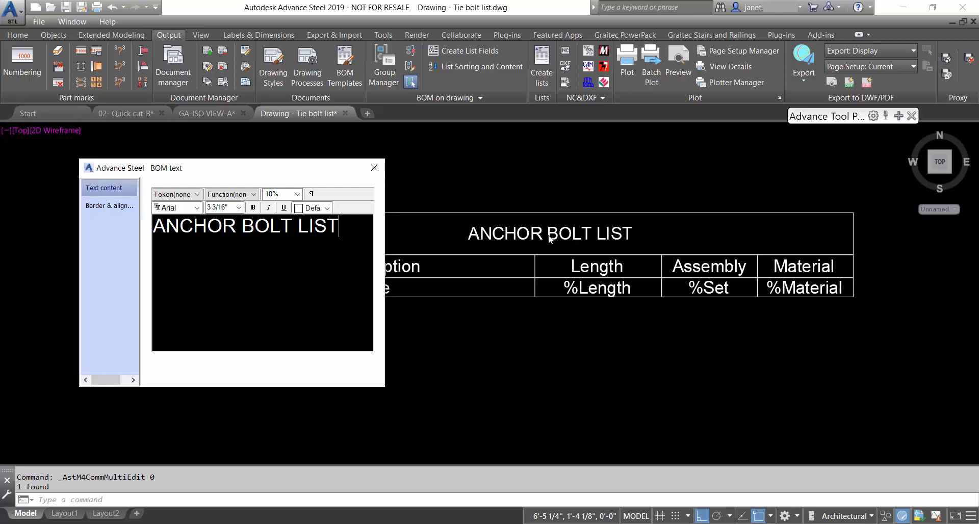
key("ctrl+a")
left_click(326, 209)
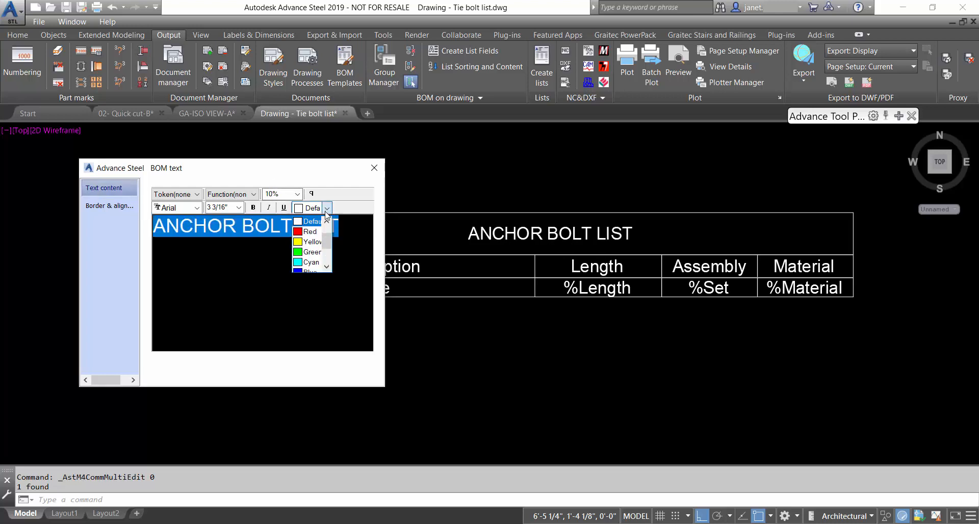
left_click(310, 252)
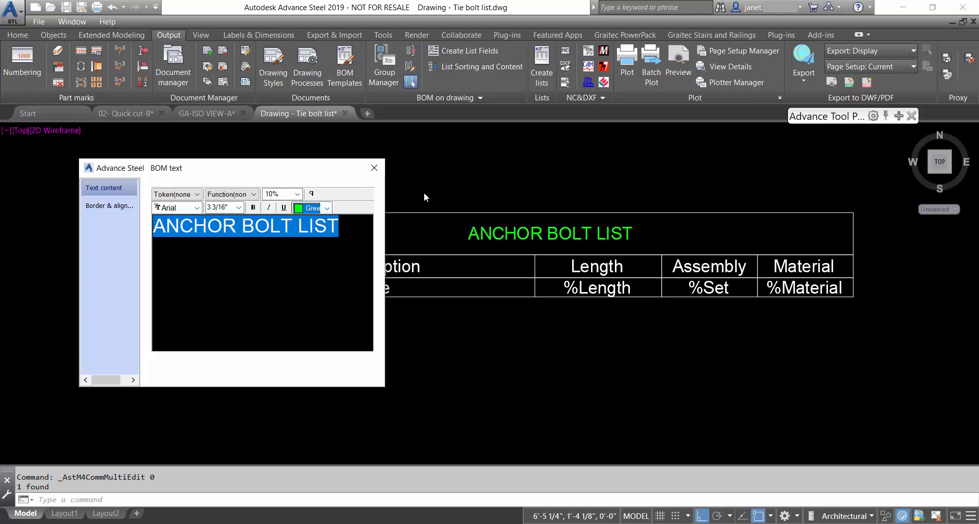
left_click(374, 168)
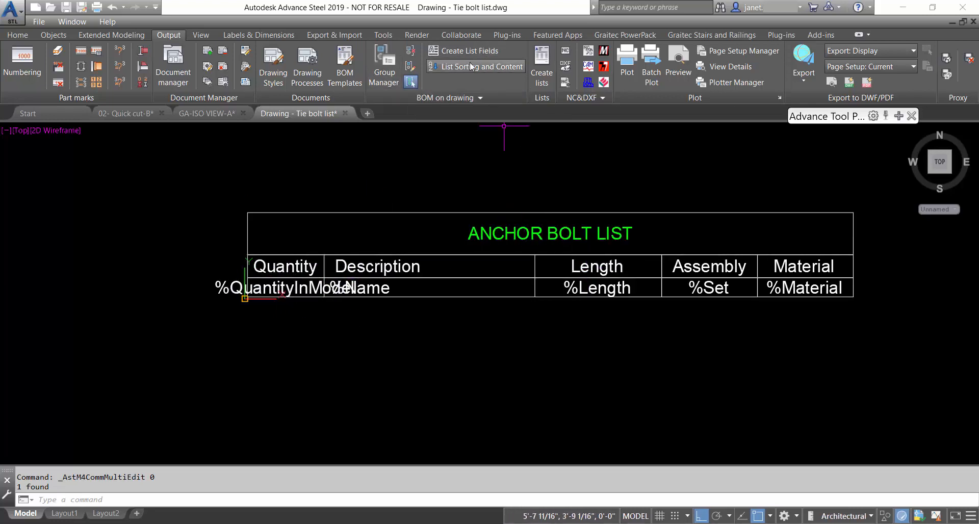
Open List Sorting and Content, go to the Content page, and view the current filter
left_click(443, 66)
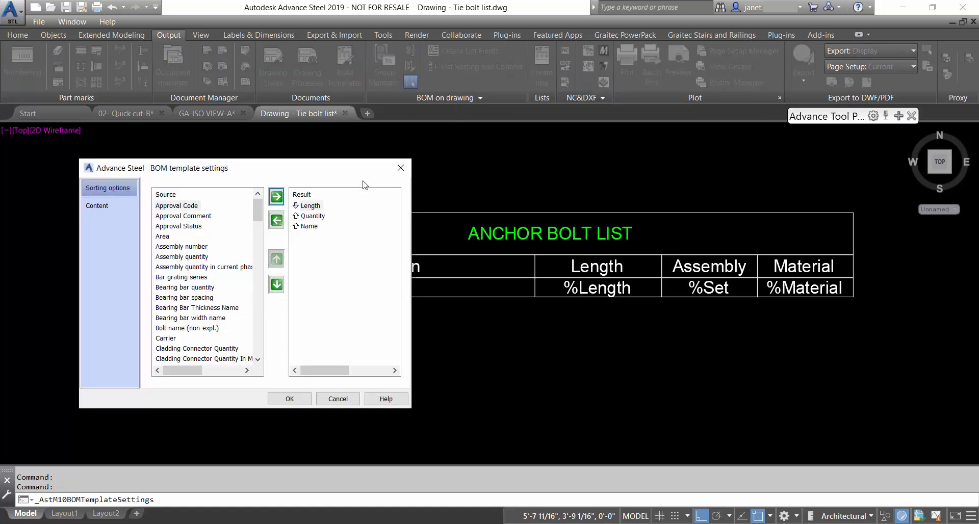
left_click_drag(340, 171, 842, 206)
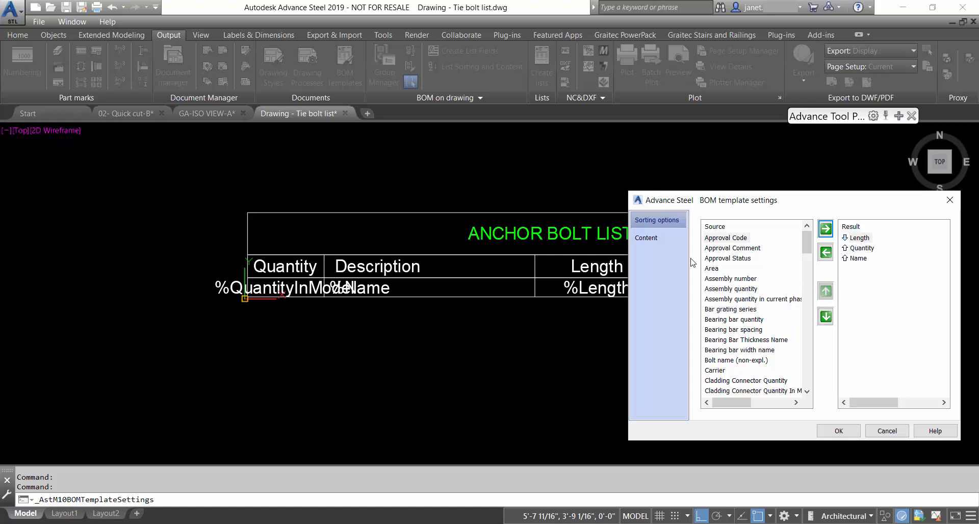
left_click_drag(740, 203, 814, 206)
left_click(729, 240)
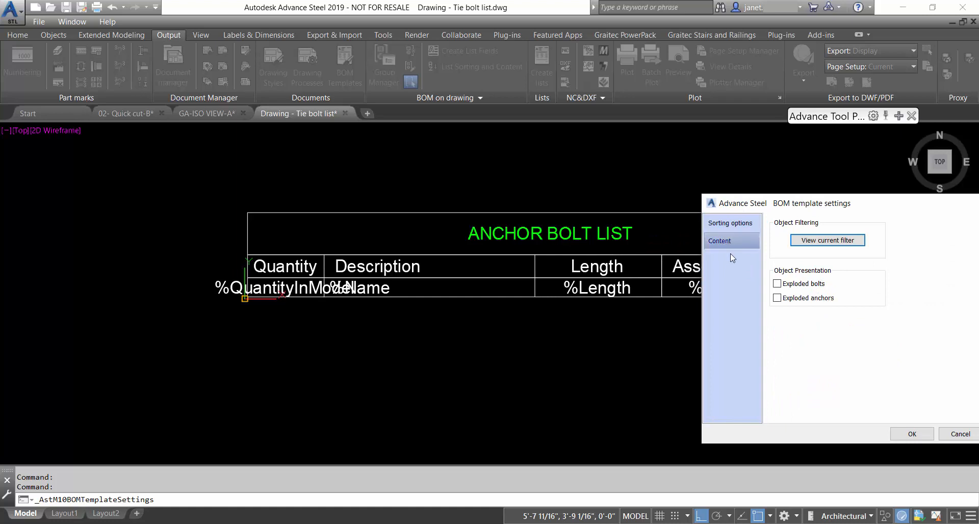
left_click(824, 243)
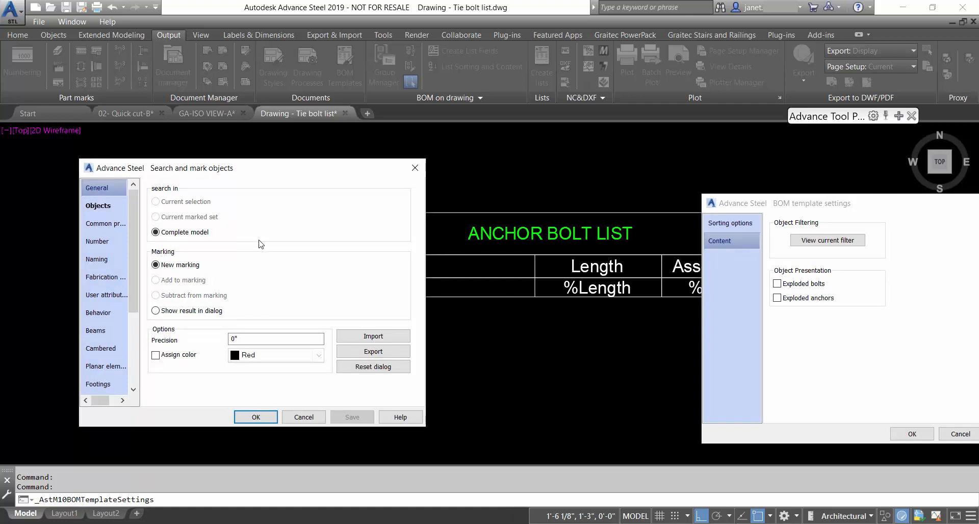
Tick Anchor in the Objects filter category and browse the other filter categories
left_click(98, 206)
left_click(294, 249)
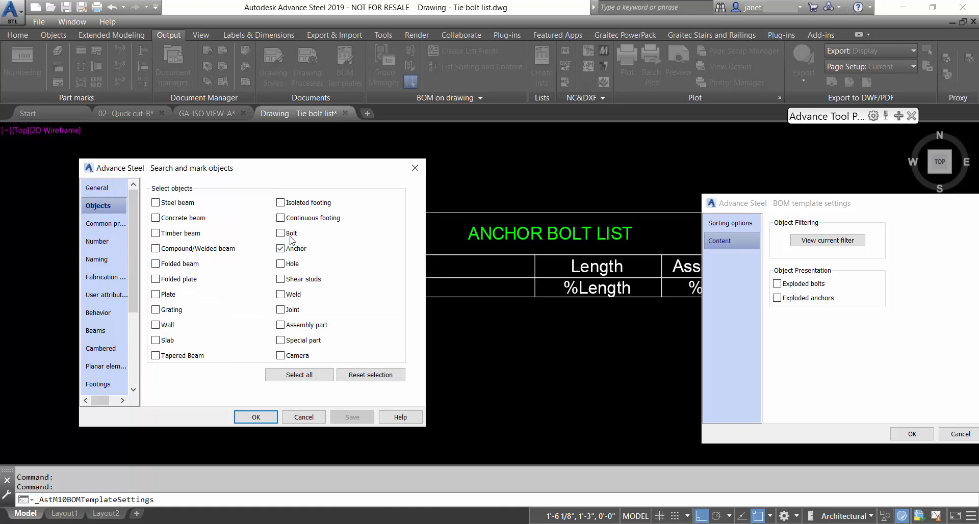
left_click(97, 241)
left_click(97, 258)
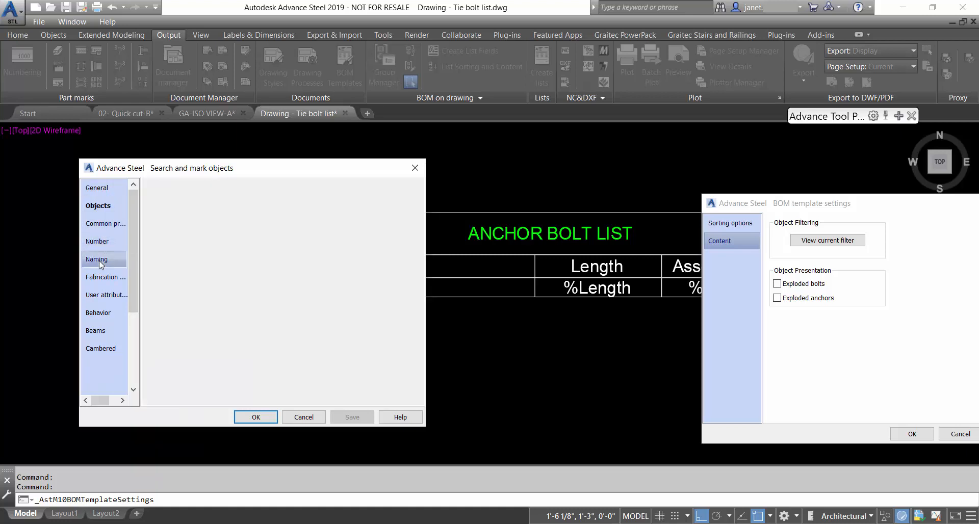
left_click(100, 277)
left_click(103, 294)
left_click(107, 313)
left_click(100, 331)
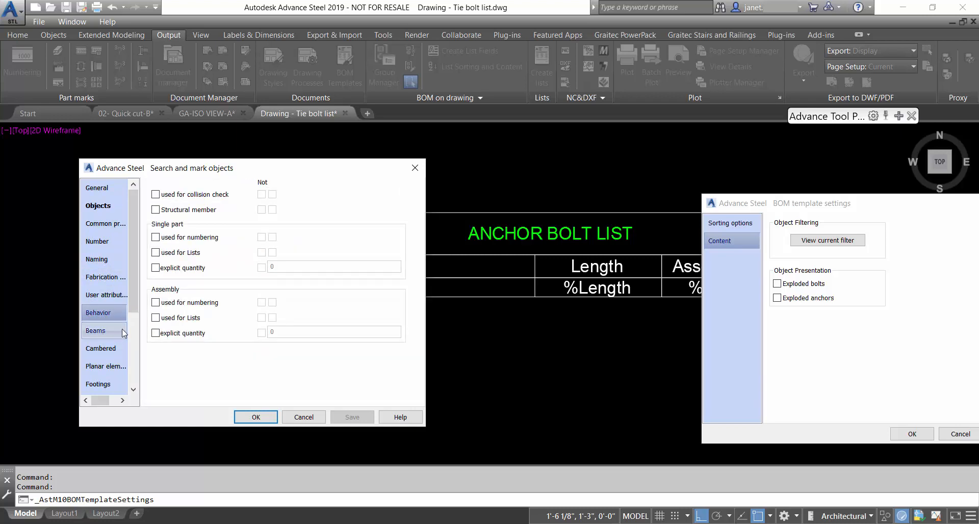
scroll(105, 316, "down", 2)
left_click(97, 316)
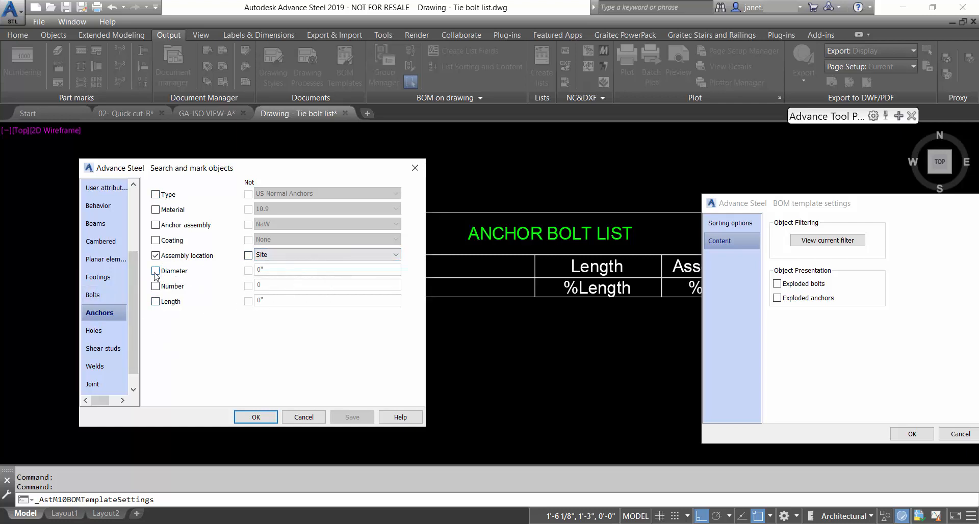
left_click(109, 334)
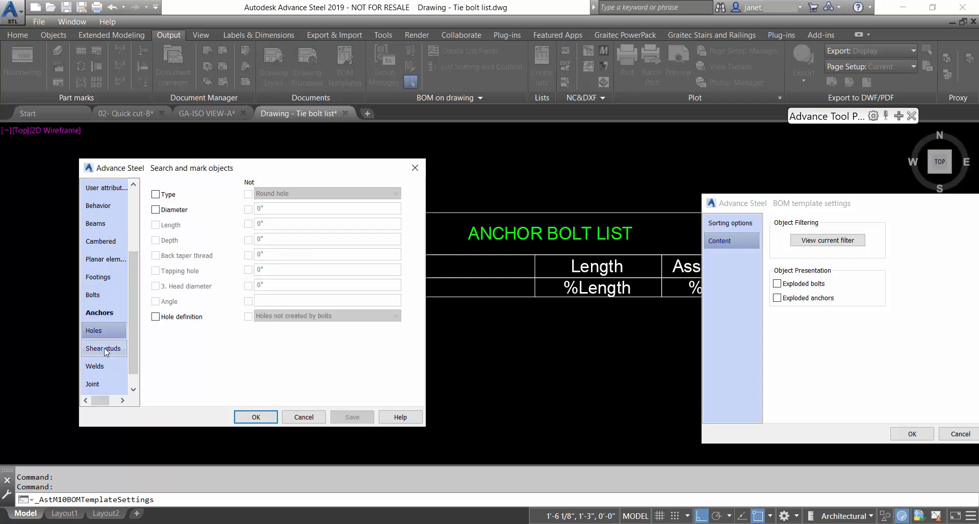
left_click(112, 350)
left_click(119, 371)
scroll(121, 377, "up", 2)
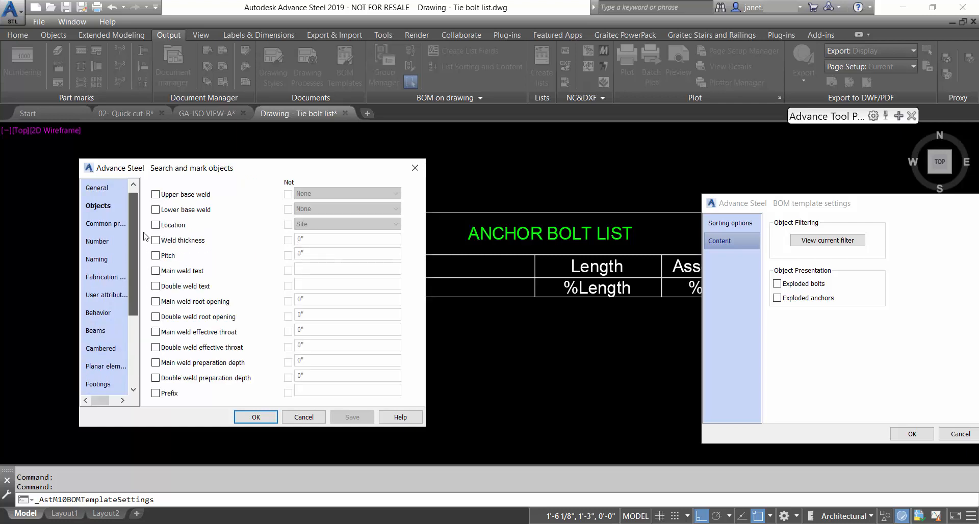
Add Bolt to the object filter, then confirm the filter and BOM template settings
left_click(115, 205)
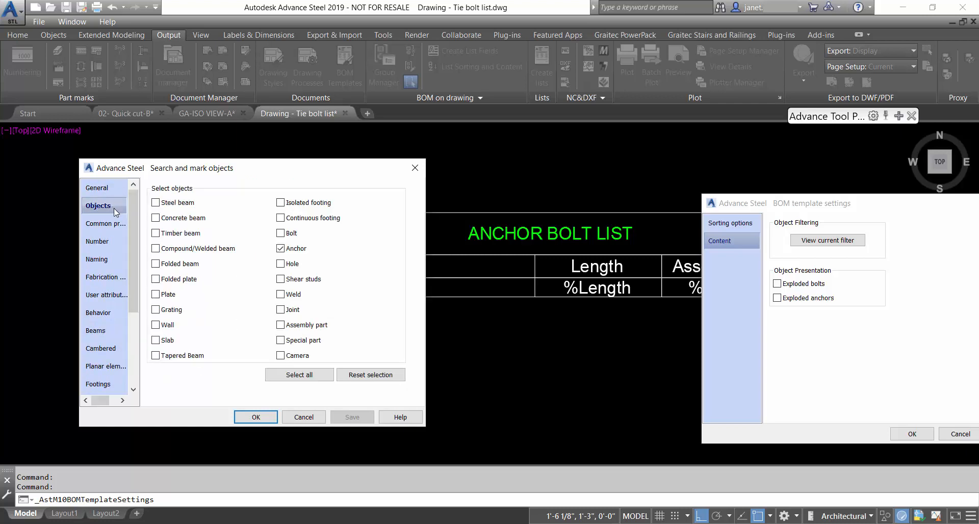
left_click(281, 234)
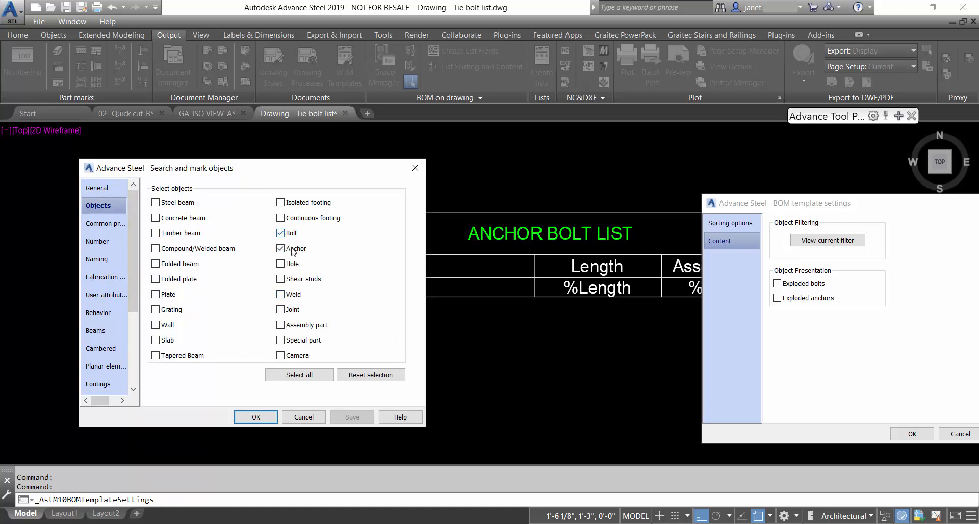
left_click(257, 417)
left_click_drag(882, 205, 243, 167)
left_click(272, 396)
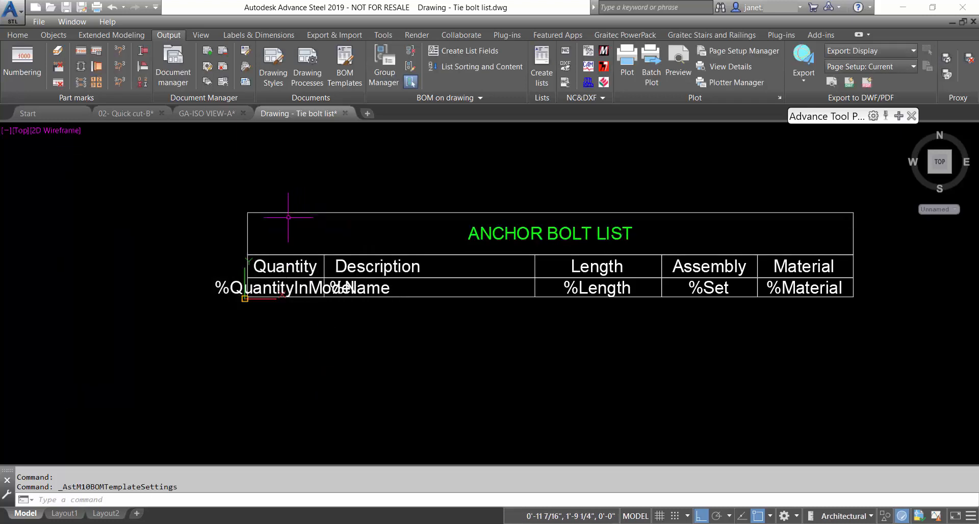
Save the Tie bolt list template and select the Quantity and Description header
left_click(67, 12)
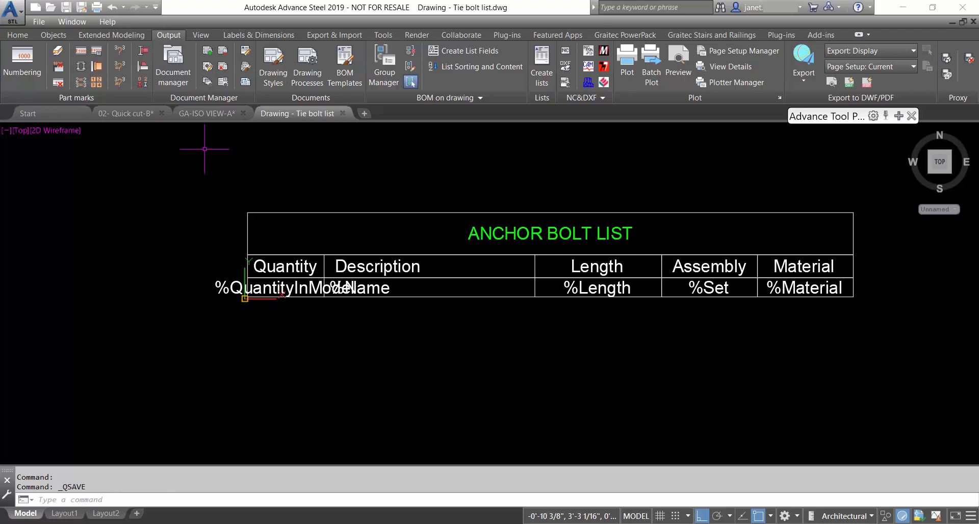
left_click(297, 267)
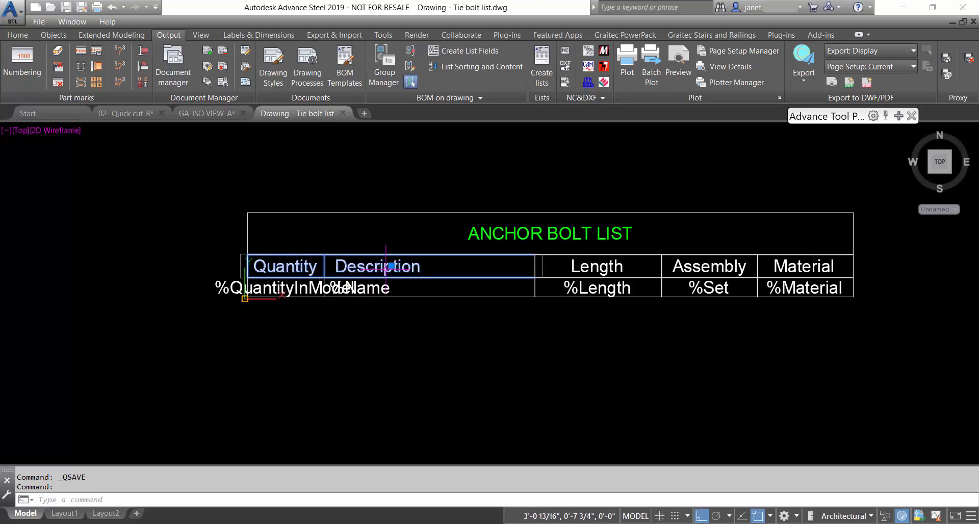
Add the Length, Assembly and Material header cells and the ANCHOR BOLT LIST title to the header group
right_click(291, 269)
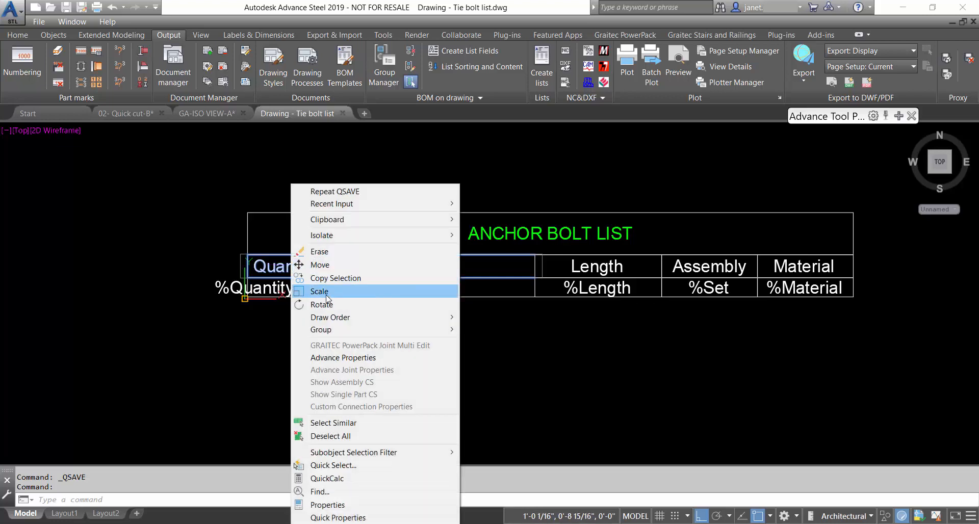
mouse_move(328, 331)
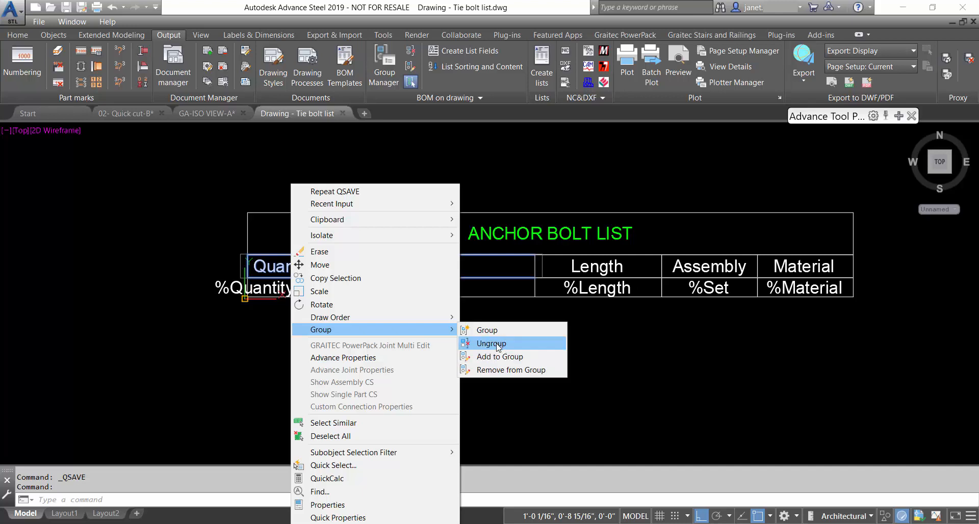
left_click(497, 356)
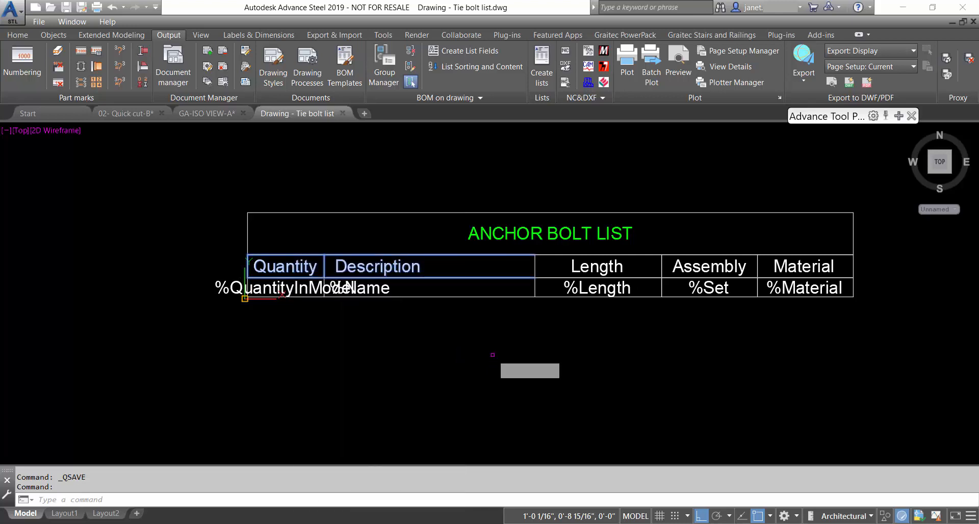
left_click(624, 283)
left_click(708, 268)
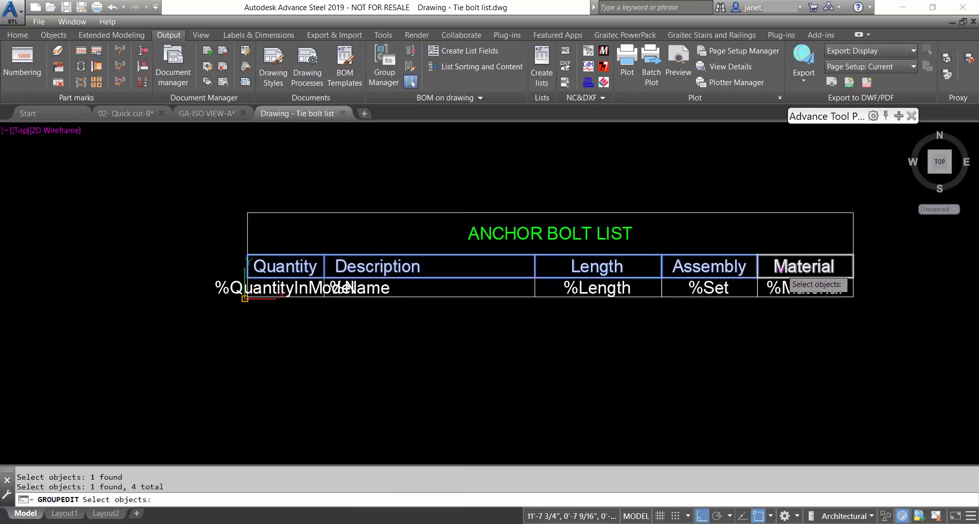
left_click(801, 268)
left_click(555, 228)
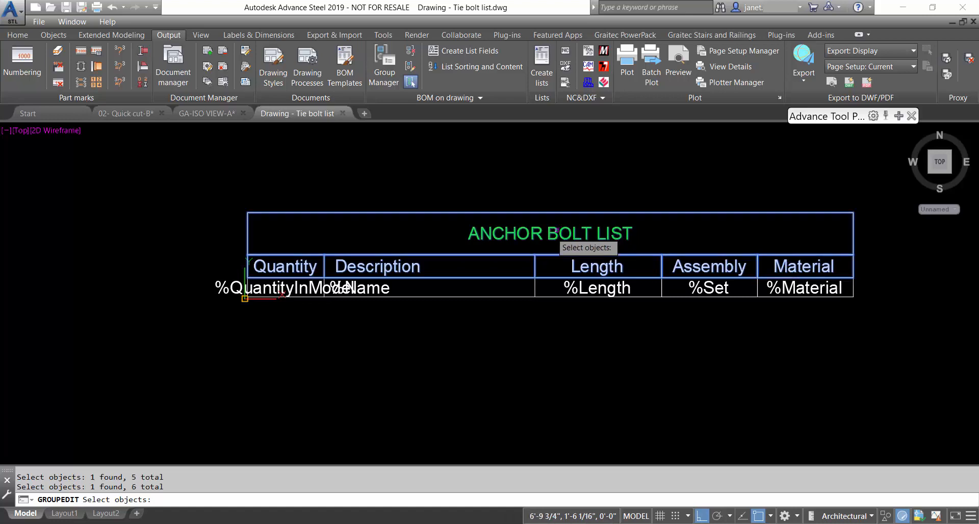
key("Return")
left_click(546, 246)
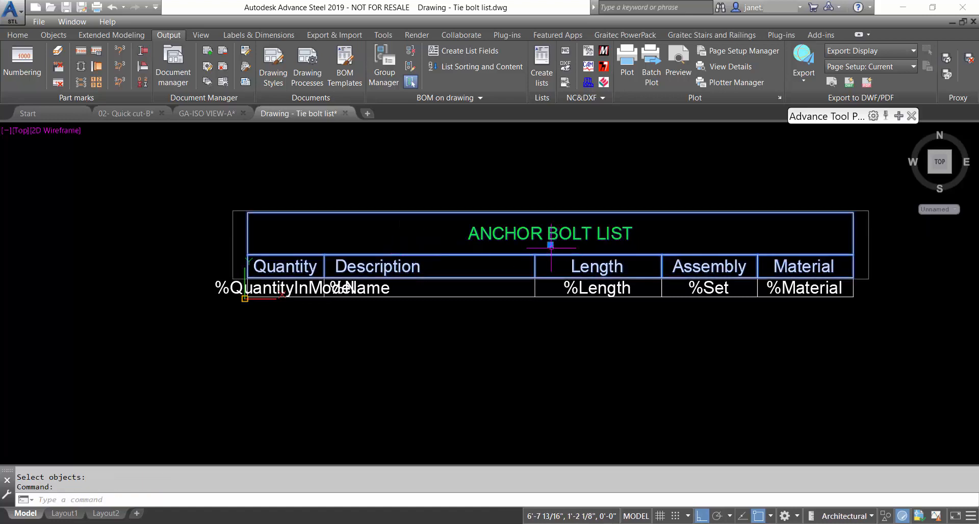
key("Escape")
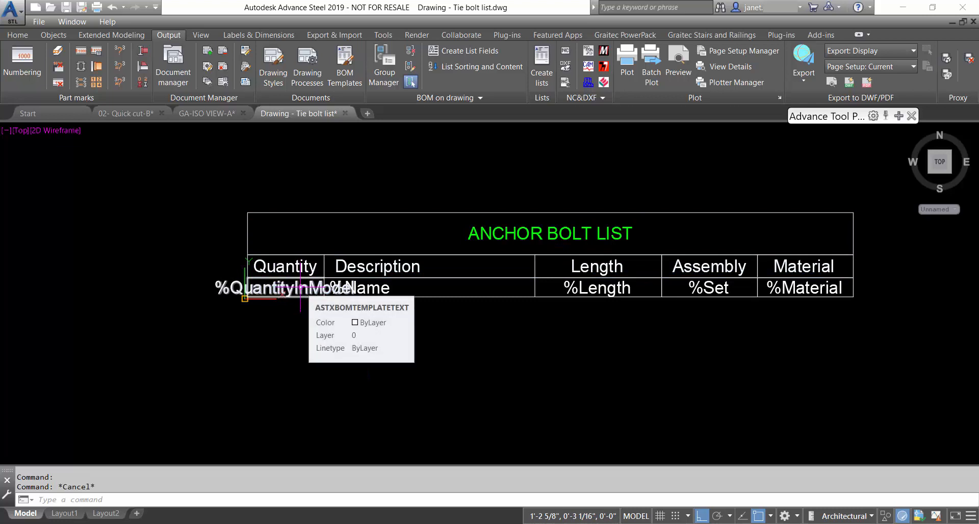
left_click(289, 288)
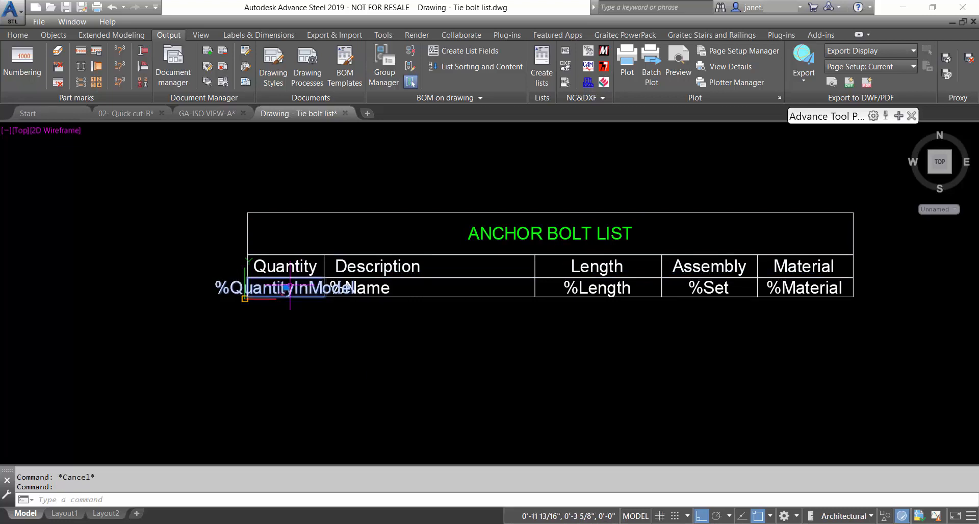
Add the %Name, %Length, %Set and %Material fields to the %QuantityInModel group
right_click(268, 298)
mouse_move(320, 313)
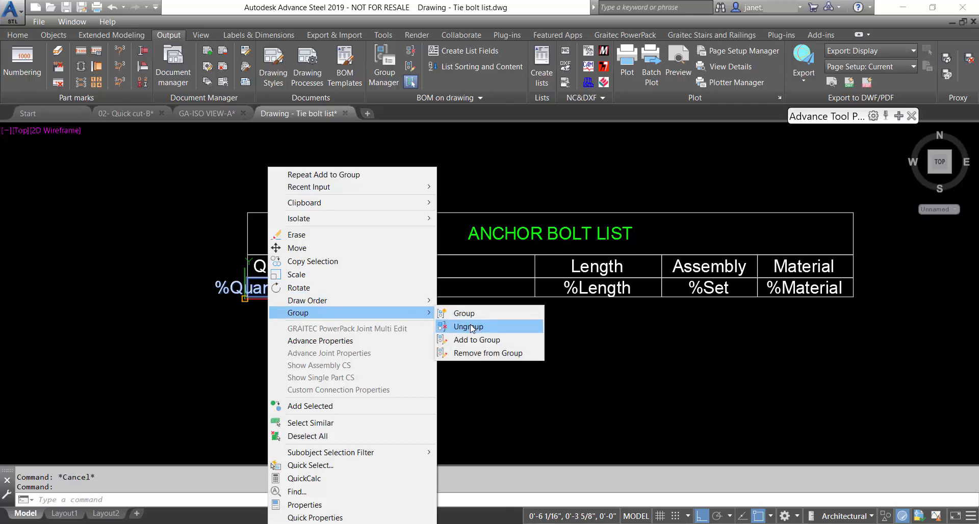
left_click(477, 339)
left_click(472, 299)
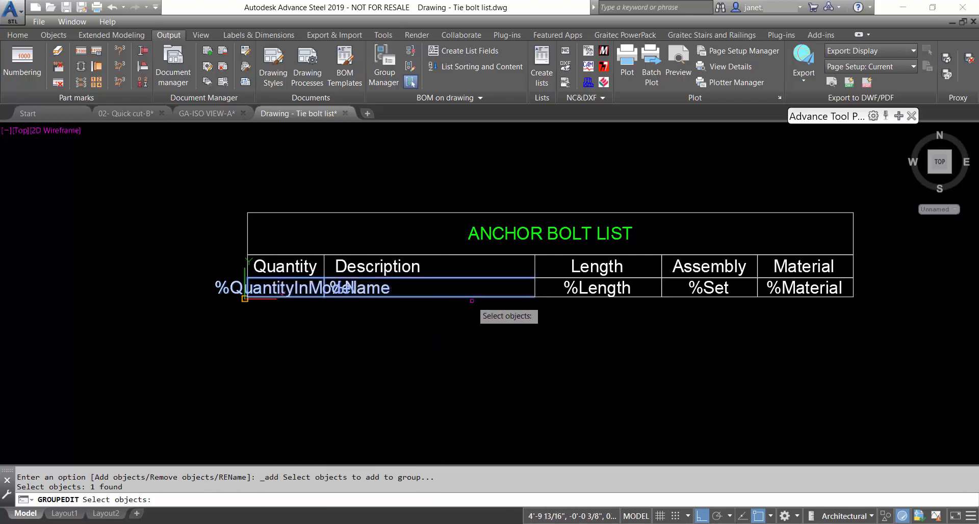
left_click(577, 288)
left_click(699, 288)
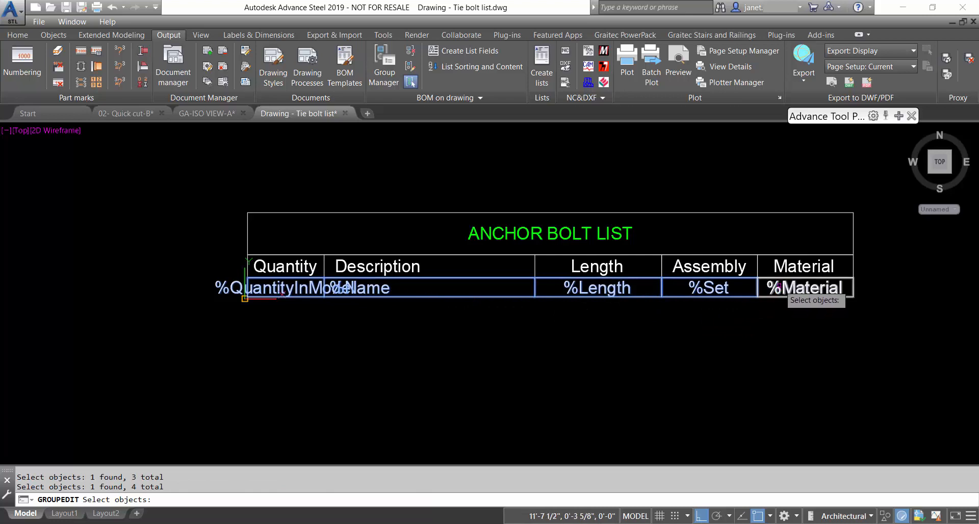
left_click(778, 288)
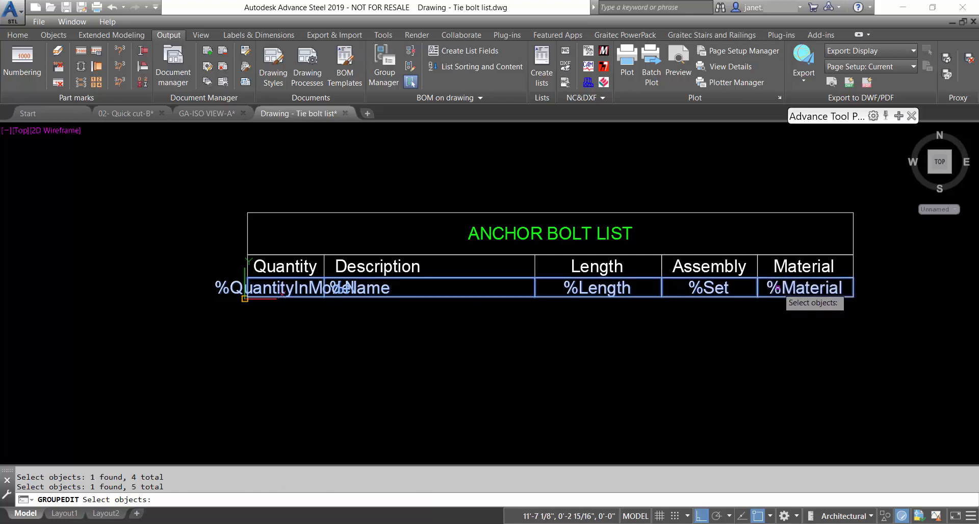
Finish the field group and save the template drawing
key("Return")
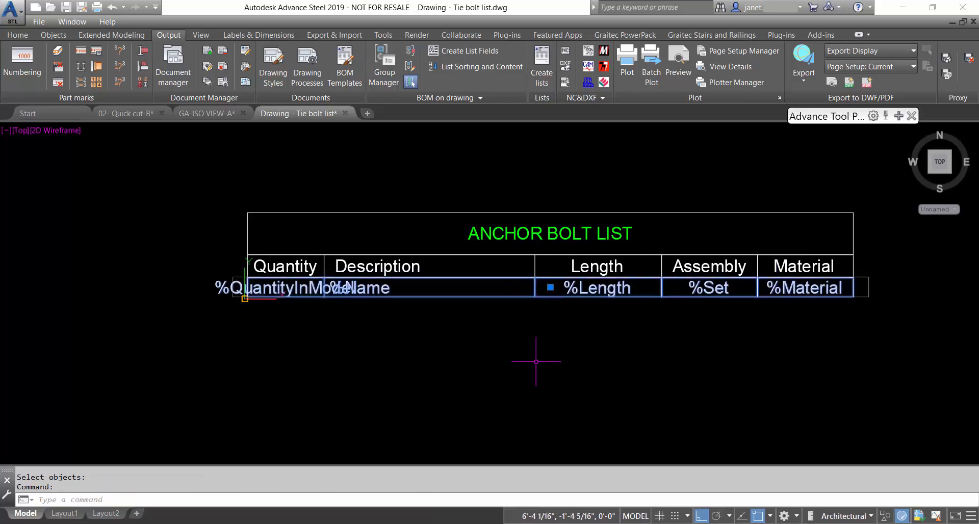
key("Escape")
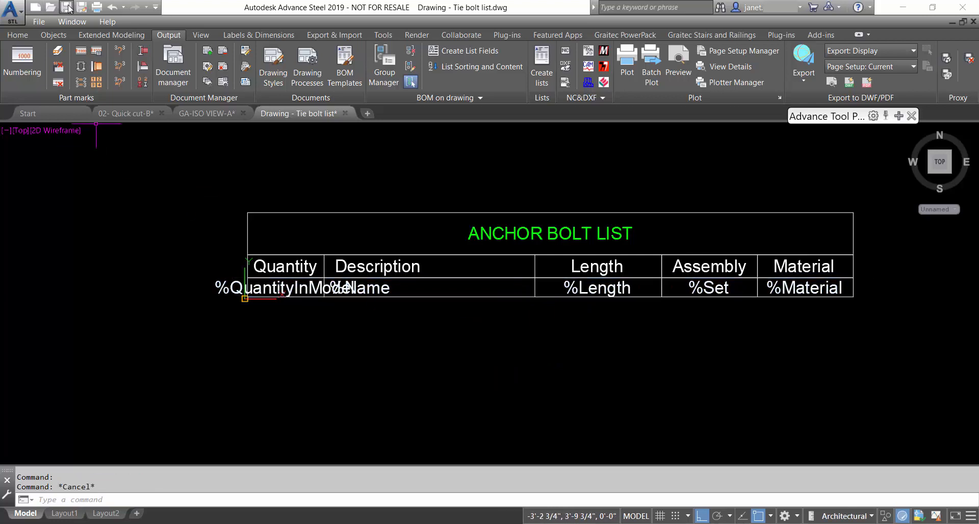
left_click(68, 7)
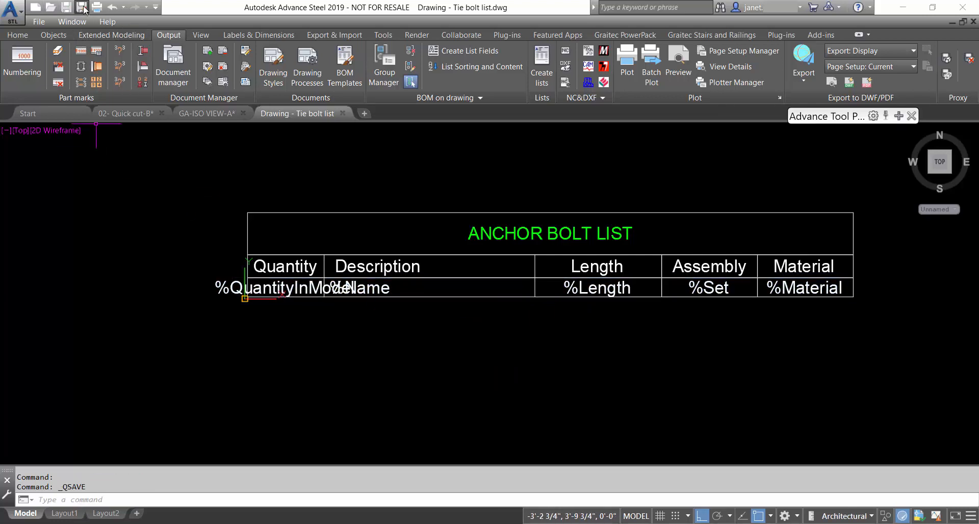
left_click(81, 8)
Save the template as 'Drawing - Tie bolt list-2019-02-22' in the BOMTemplates folder
left_click(583, 390)
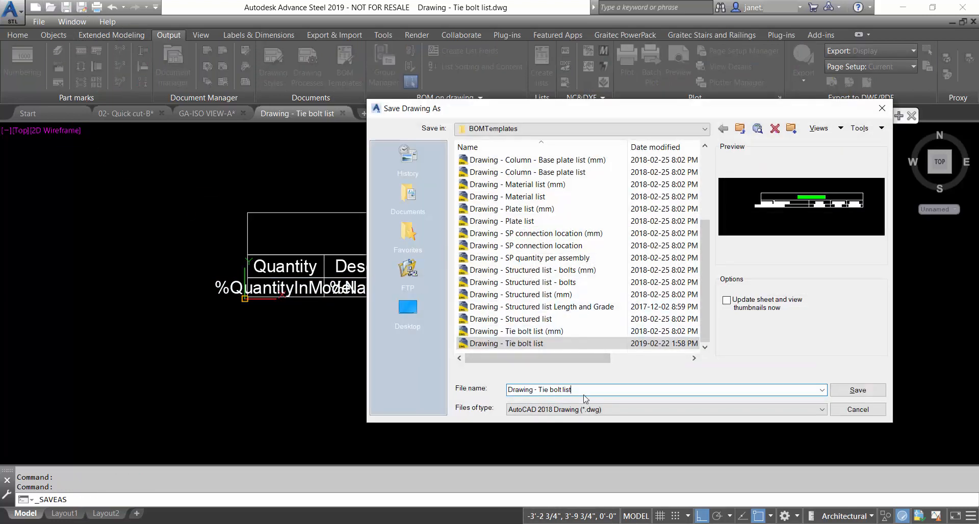
type("-2019-02-22")
left_click(858, 390)
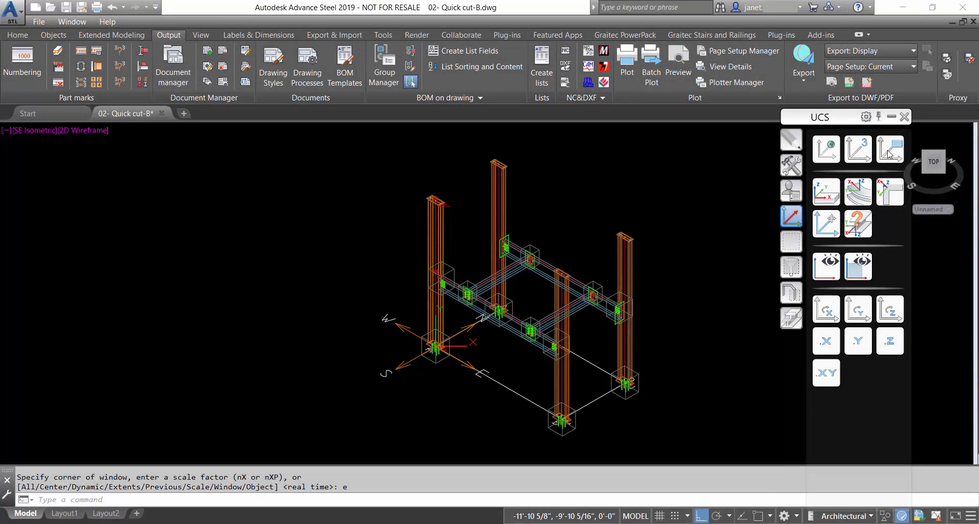
Create a 3D View - Model - w/o Labels detail drawing with default settings
left_click(890, 153)
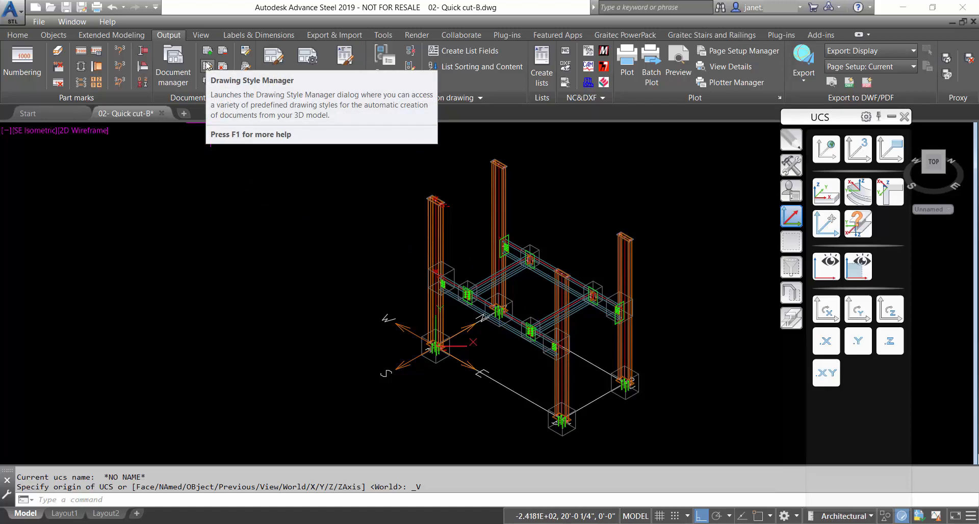
left_click(208, 66)
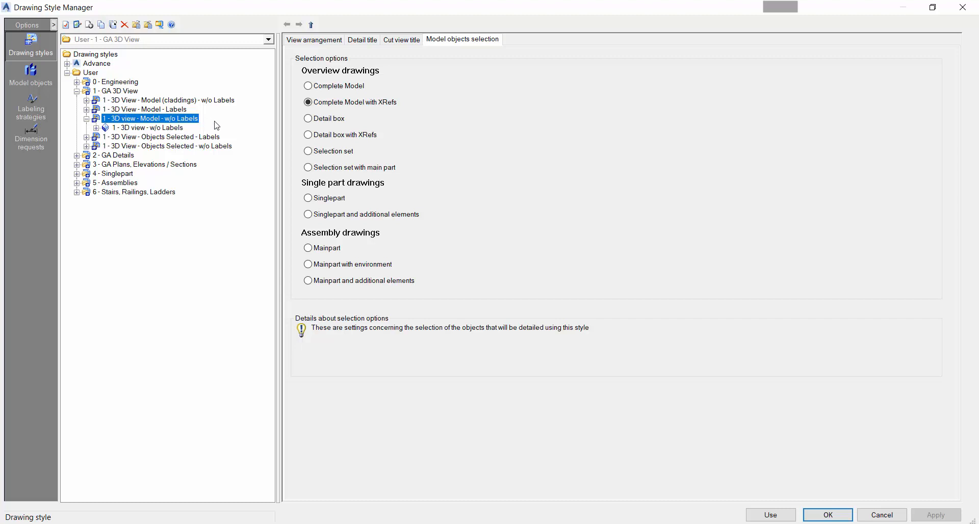
left_click(768, 516)
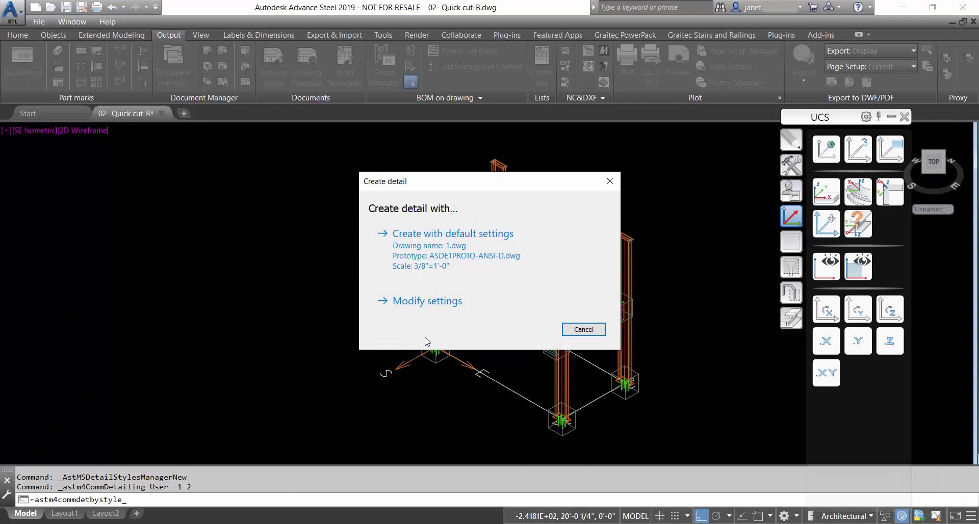
left_click(405, 257)
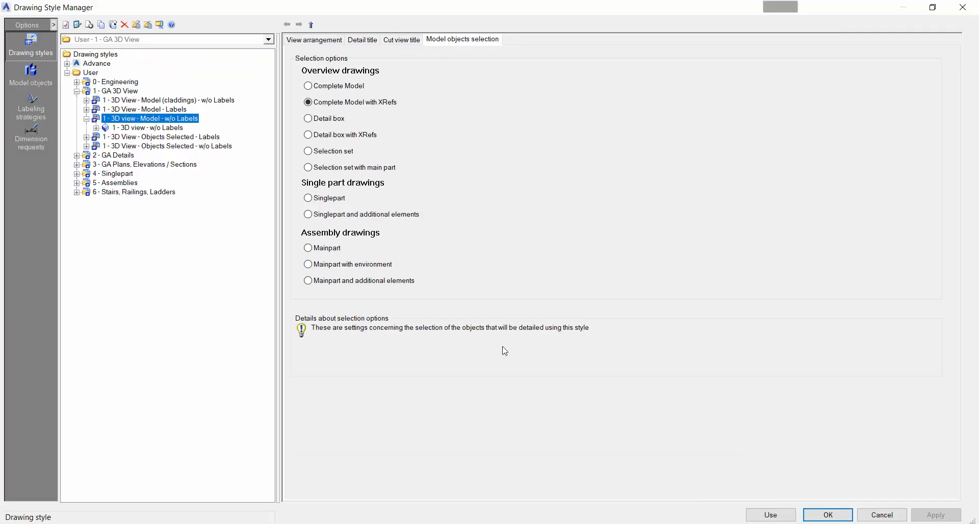
left_click(815, 517)
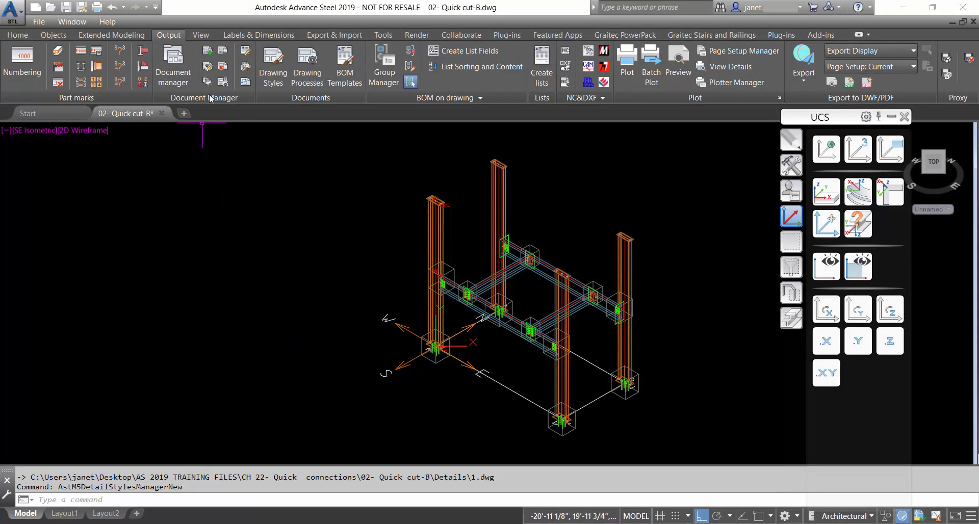
Rename drawing 1.dwg to GA-ISO VIEW.dwg in Document Manager and open it
left_click(186, 59)
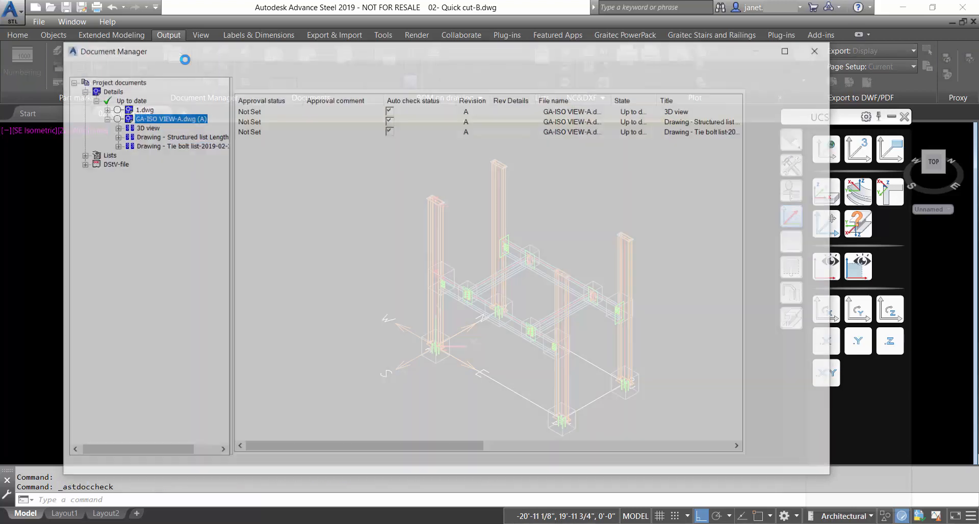
left_click(143, 108)
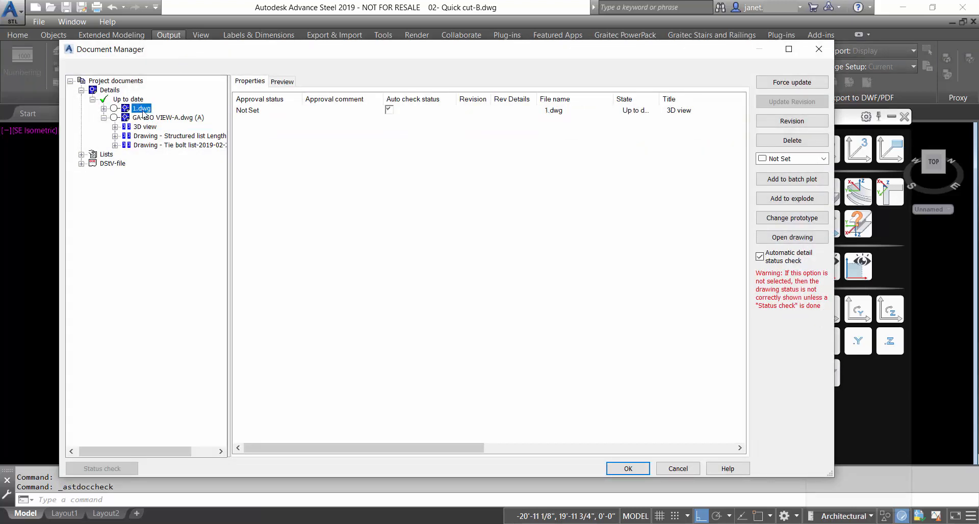
right_click(143, 111)
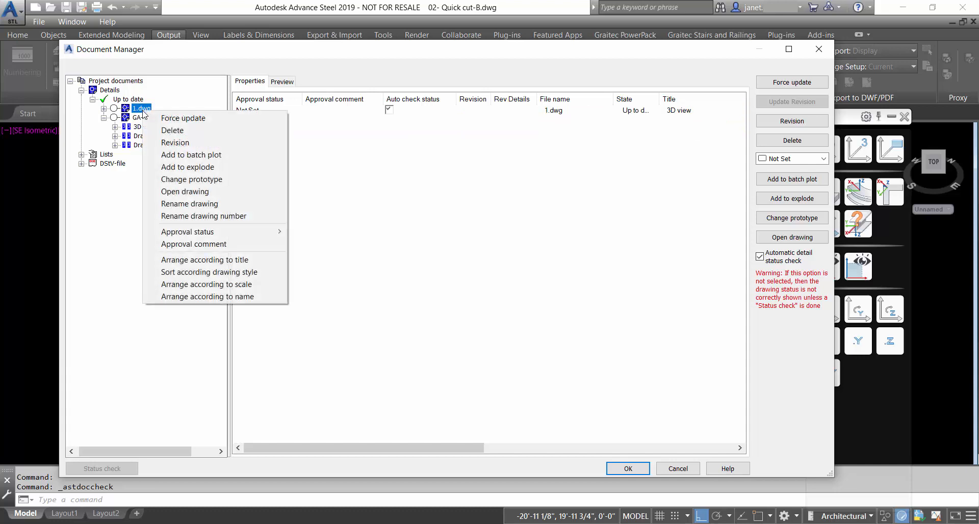
left_click(177, 204)
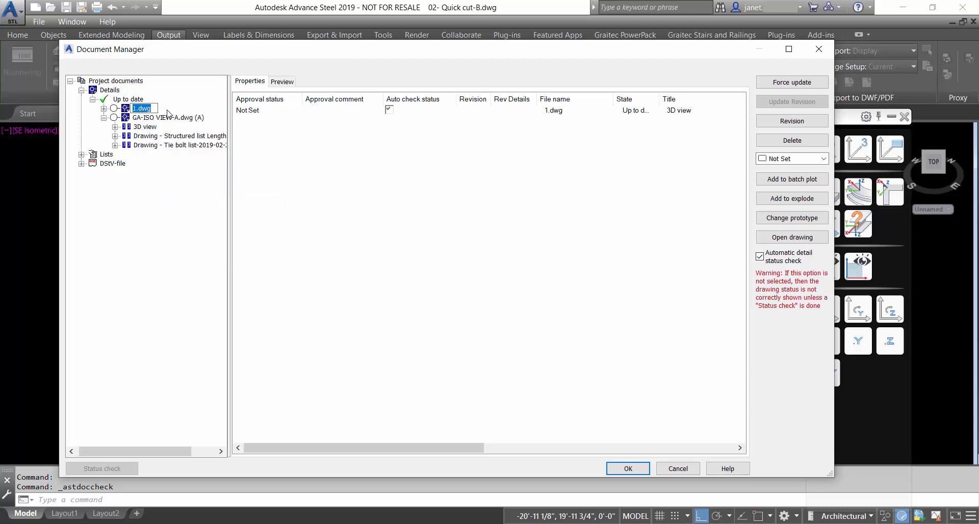
type("GA-ISO VIEW-A.dwg")
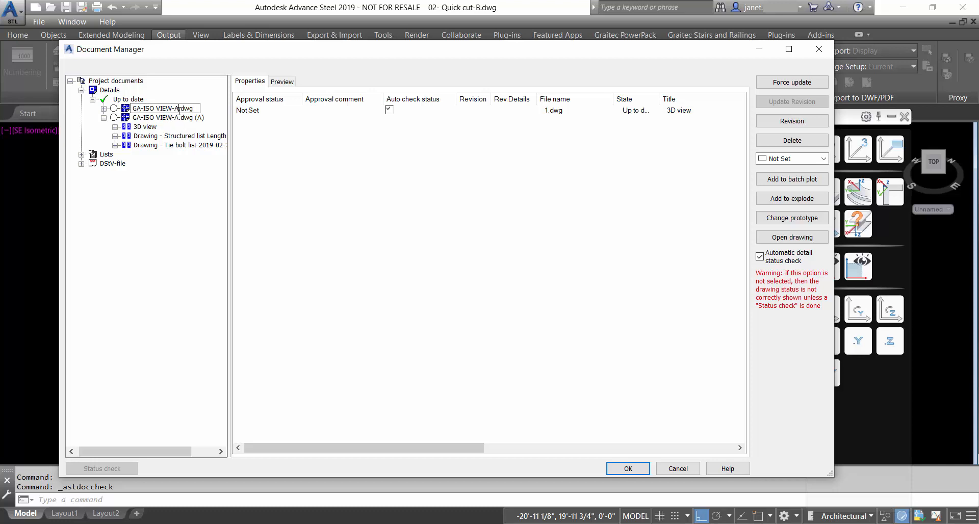
key("BackSpace")
key("BackSpace")
key("Return")
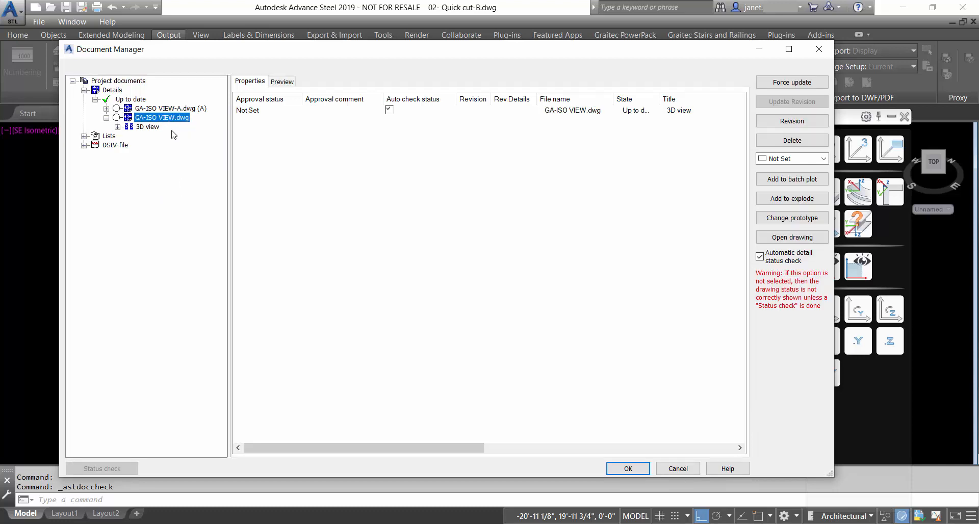
left_click(285, 81)
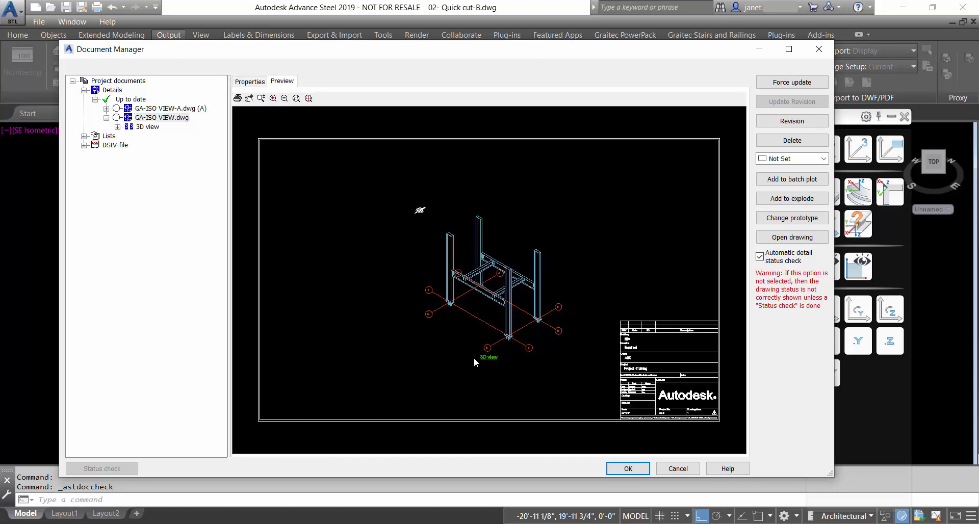
left_click(792, 237)
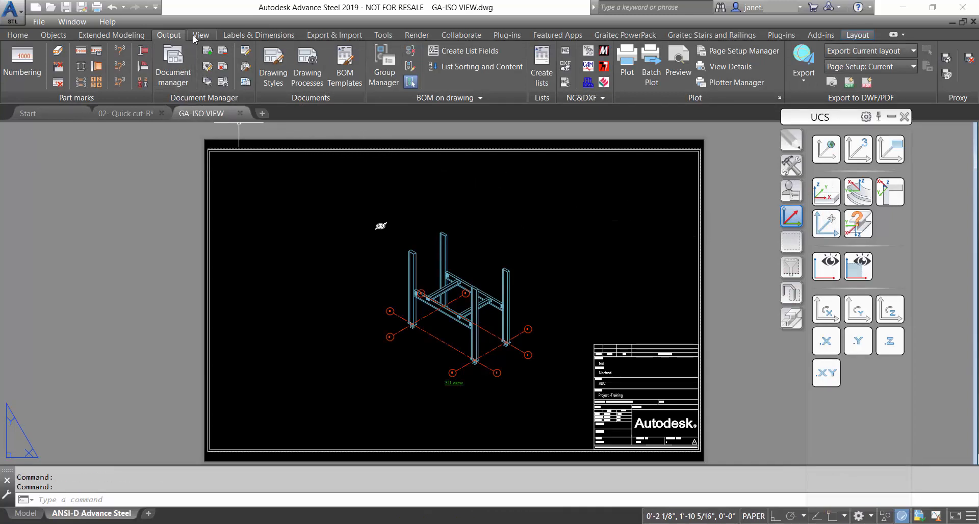
Insert a drawing list, marking its area with two corners beside the 3D view
left_click(256, 36)
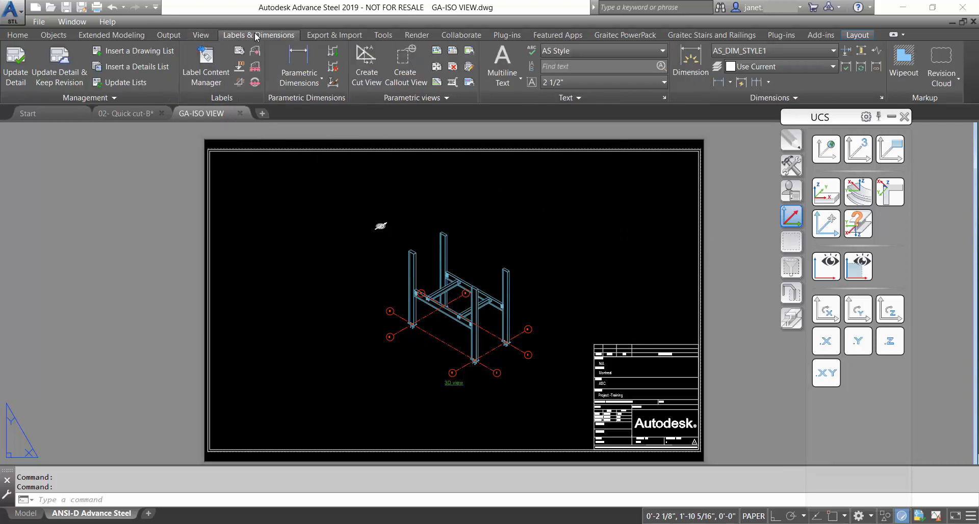
left_click(169, 55)
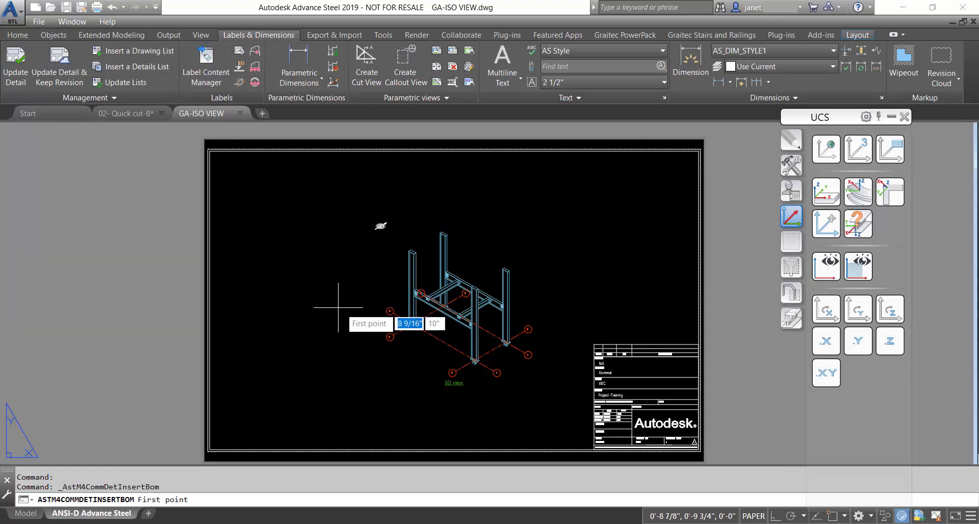
scroll(516, 357, "up", 2)
scroll(520, 356, "up", 5)
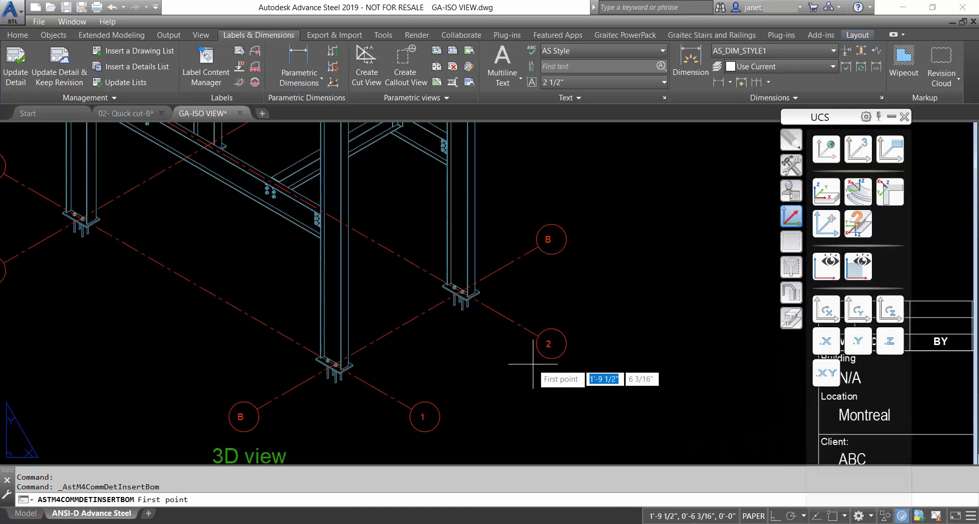
scroll(533, 364, "down", 5)
scroll(533, 364, "down", 3)
scroll(530, 357, "up", 5)
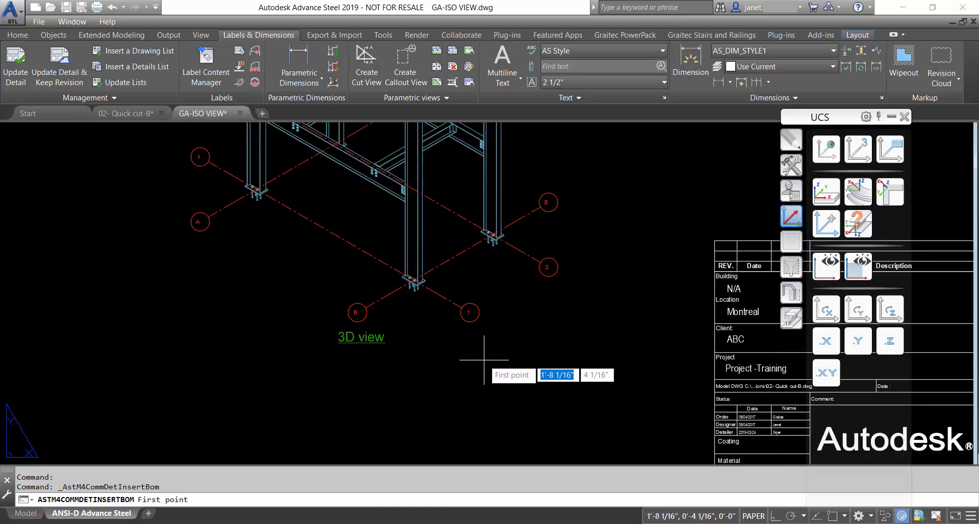
left_click(473, 344)
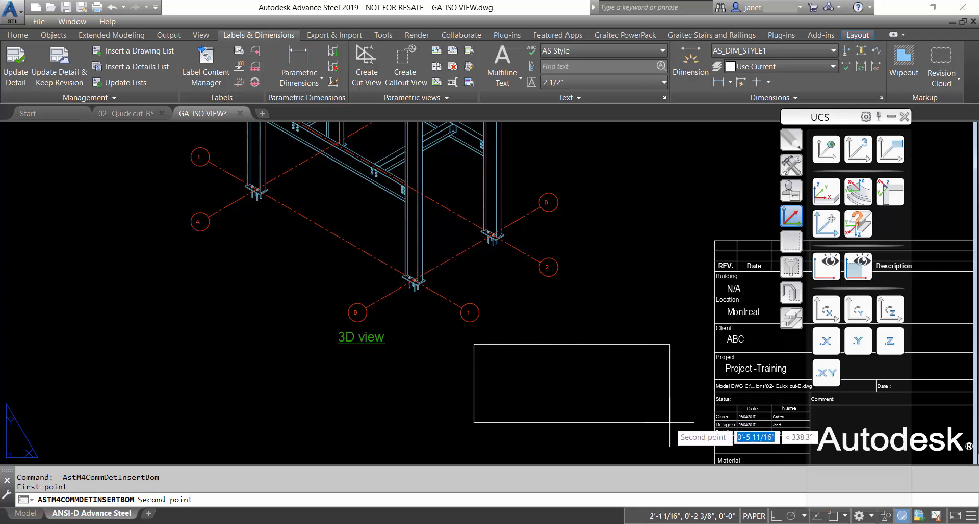
left_click(707, 411)
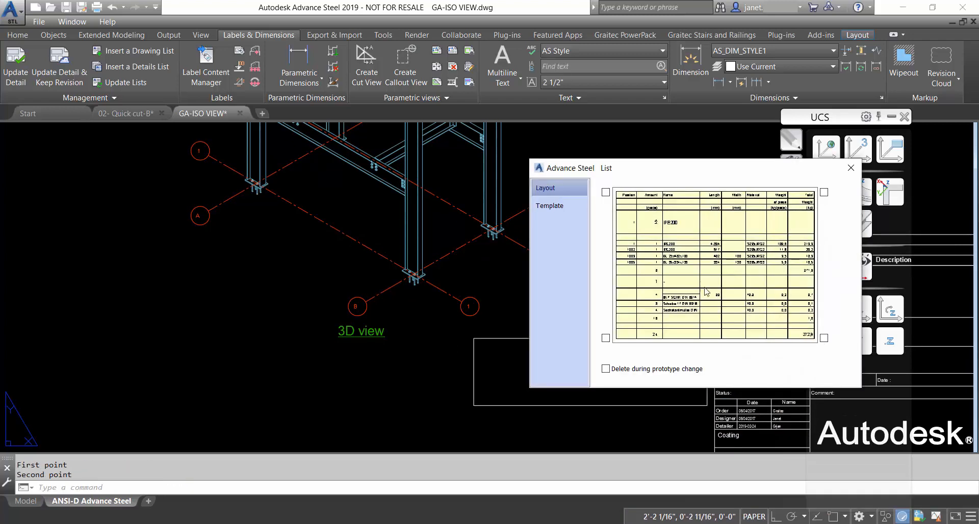
Set the list's anchor corners and choose the Drawing - Tie bolt list-2019-02-22 template
left_click(606, 192)
left_click(823, 192)
left_click(550, 206)
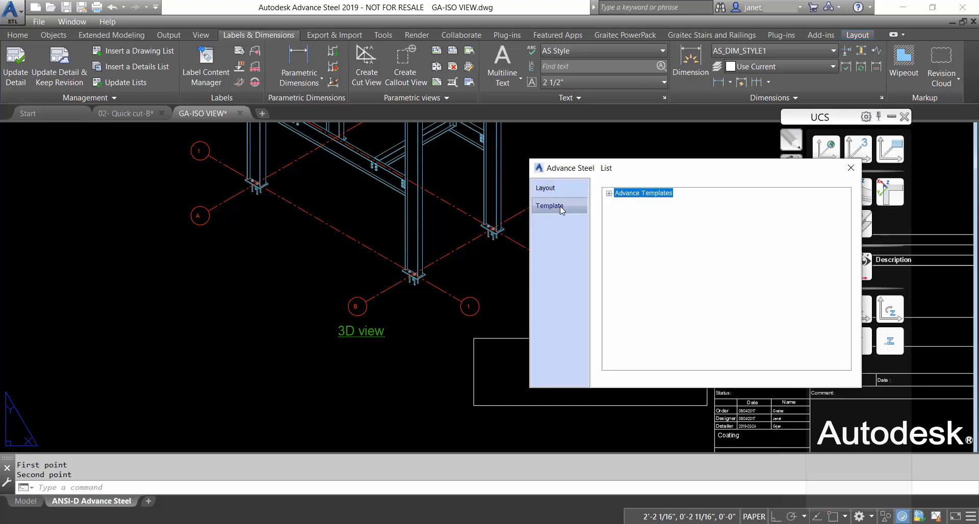
left_click(609, 193)
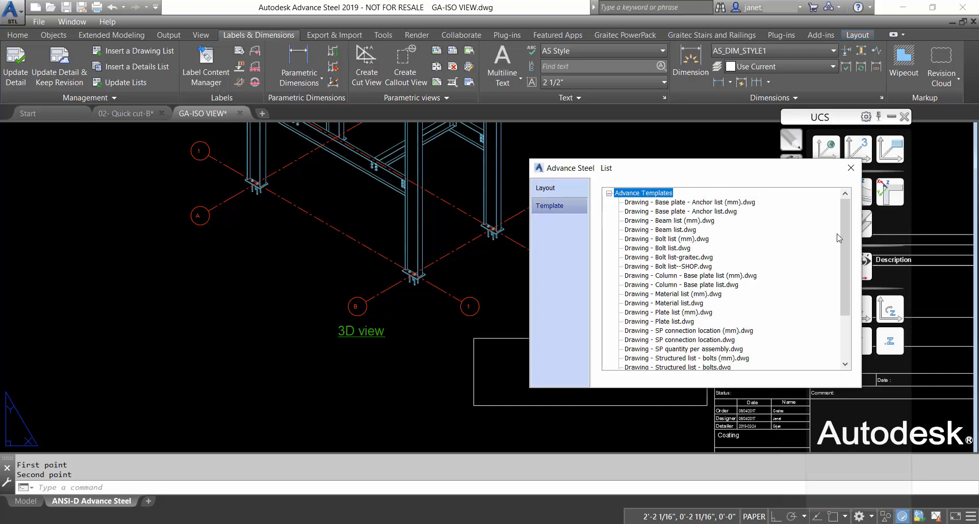
left_click_drag(849, 273, 838, 344)
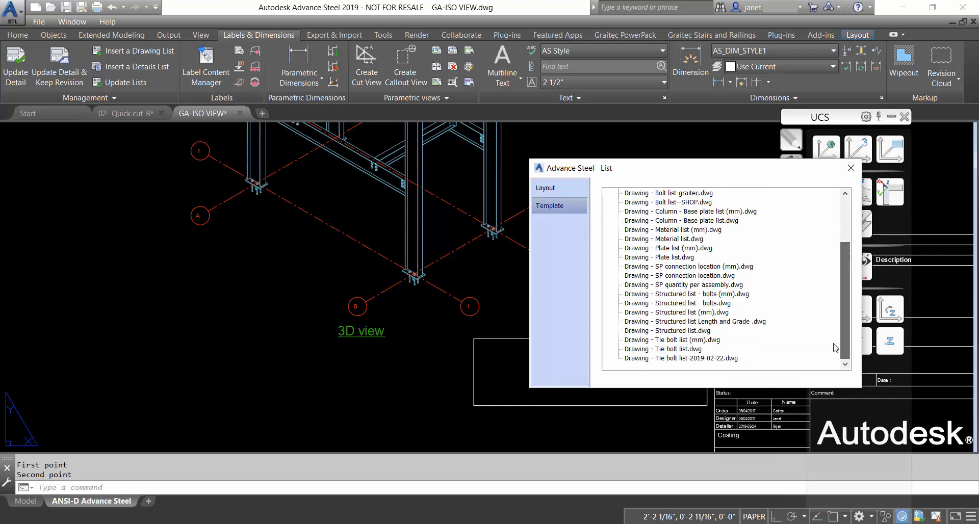
left_click(710, 360)
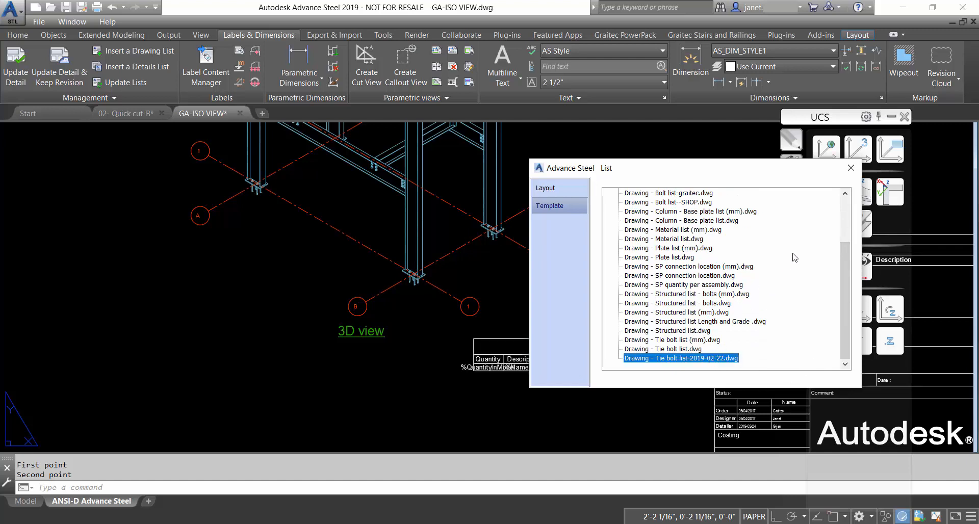
Place the ANCHOR BOLT LIST table and update the drawing lists
left_click(850, 167)
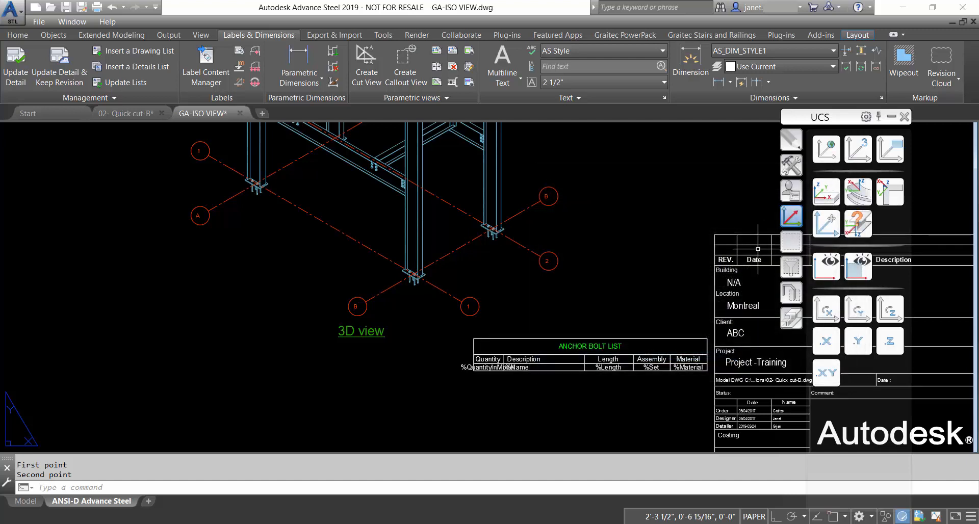
left_click(673, 338)
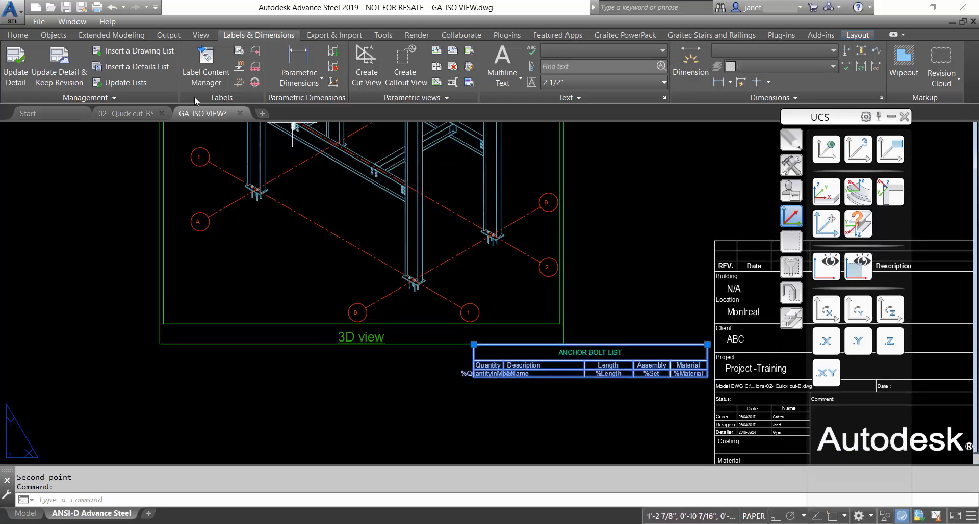
left_click(145, 83)
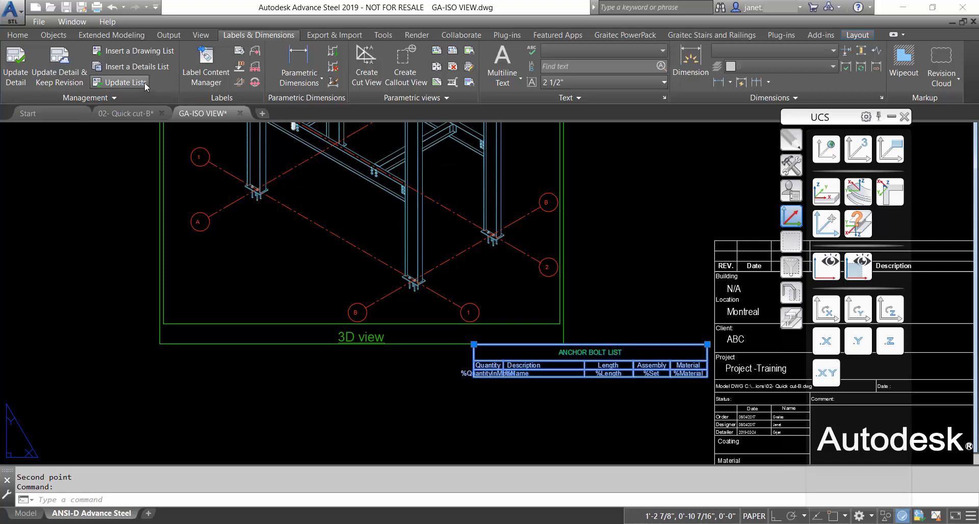